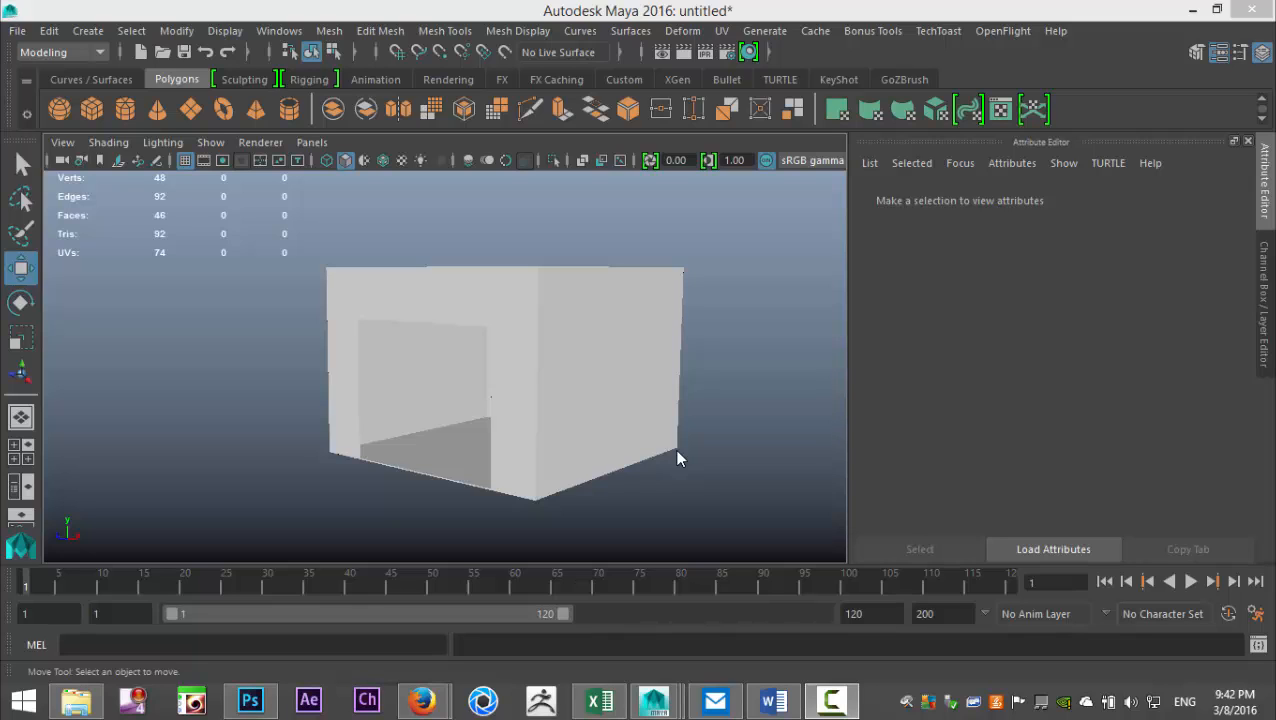
- Create a polygon cube on the grid and move it outside the garage, in front of the door opening
left_click_drag(648, 445, 652, 487, "alt")
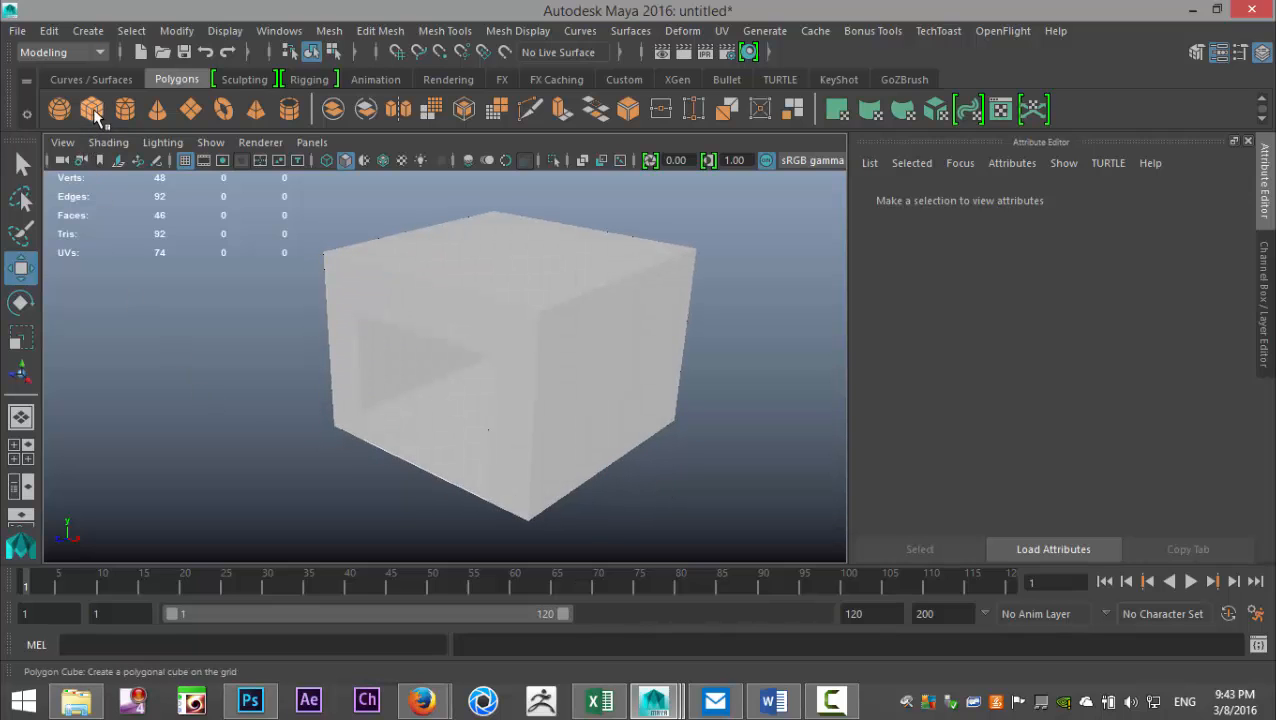
left_click(91, 108)
left_click_drag(498, 379, 561, 415)
middle_click_drag(424, 403, 208, 555)
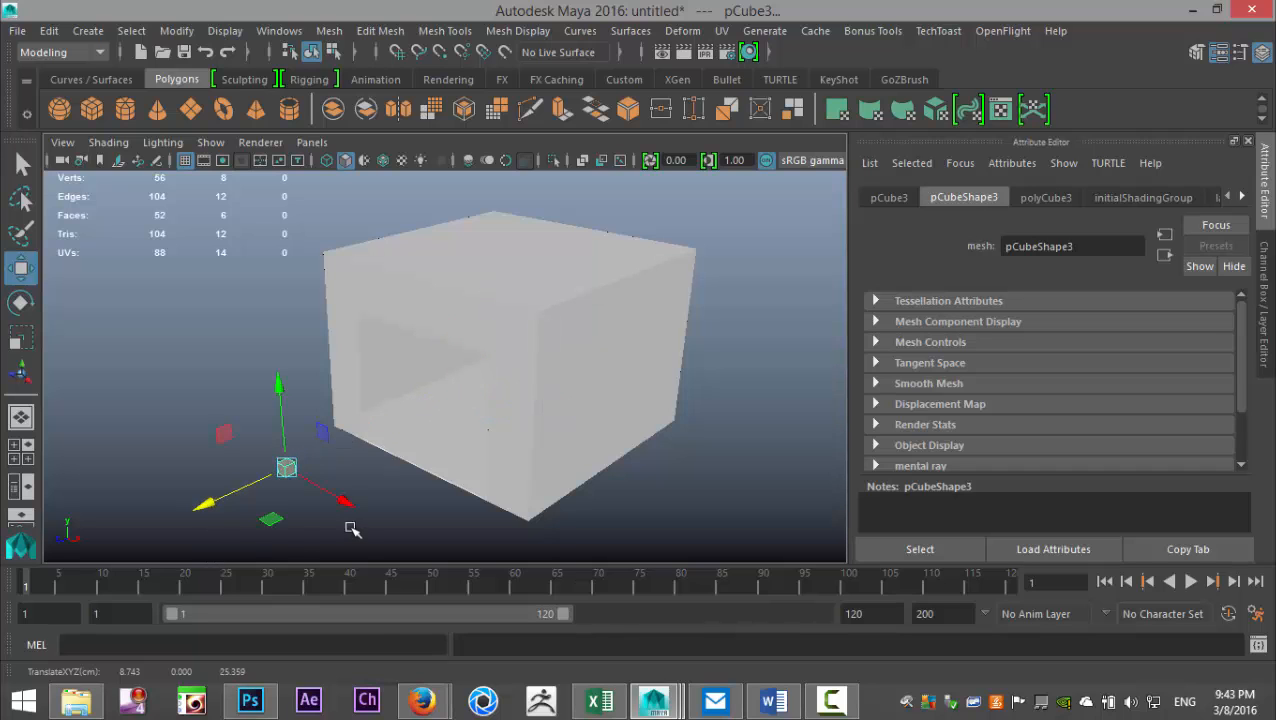
- Scale the new cube uniformly to about 17 and flatten its depth into a thin door panel
key("r")
left_click_drag(286, 468, 342, 533)
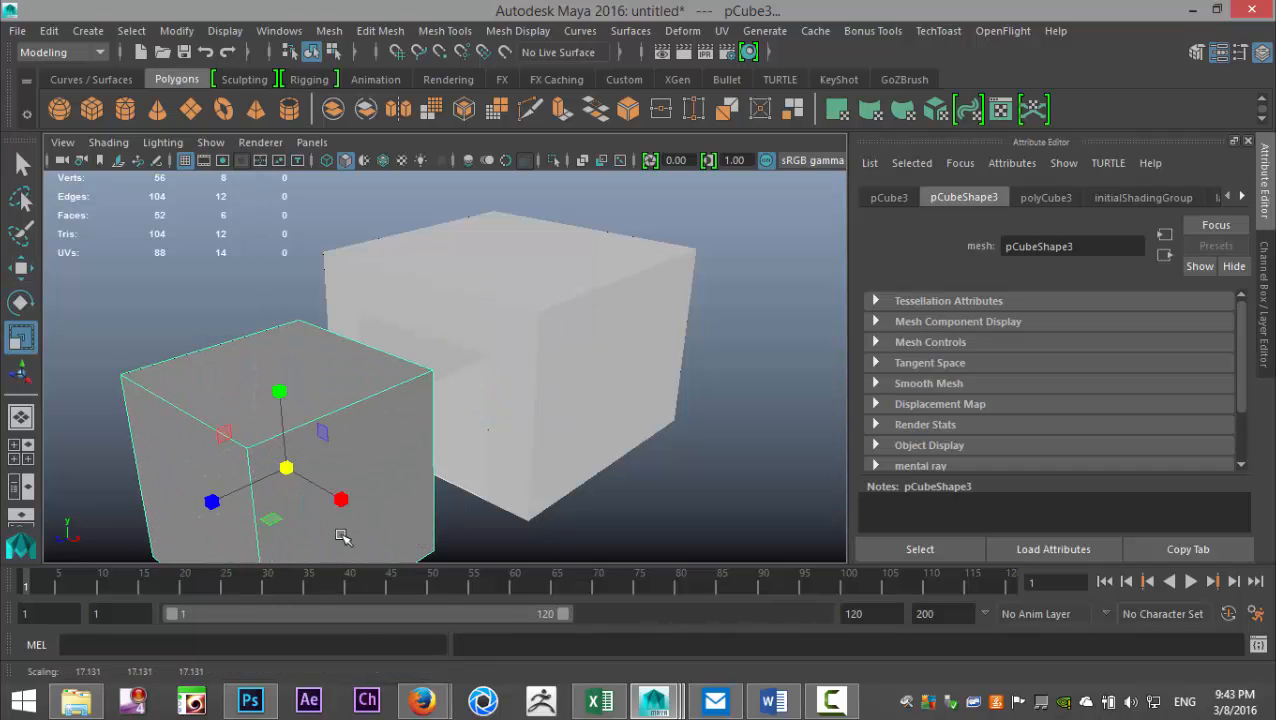
left_click_drag(210, 503, 293, 488)
- In the front view, lower the panel to the garage floor, centre it on the opening and widen it past both sides
left_click(24, 455)
key("space")
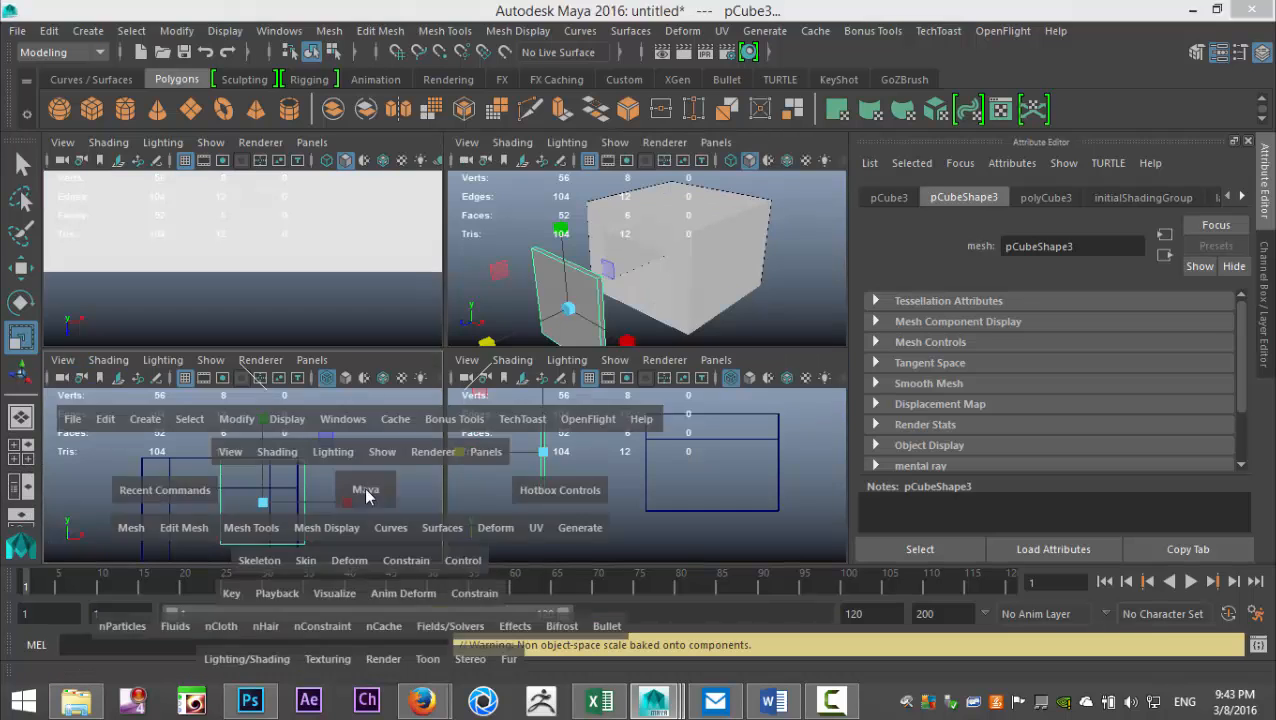
middle_click_drag(425, 503, 535, 396, "alt")
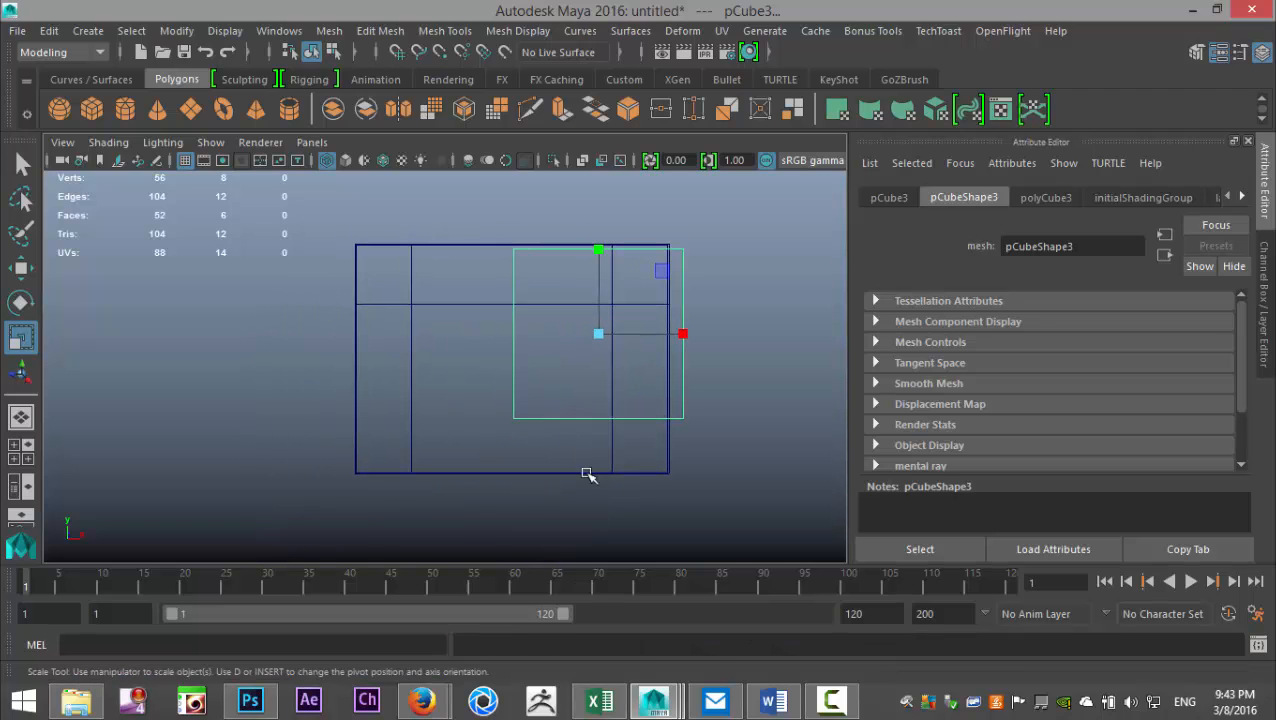
key("w")
left_click_drag(601, 243, 621, 302)
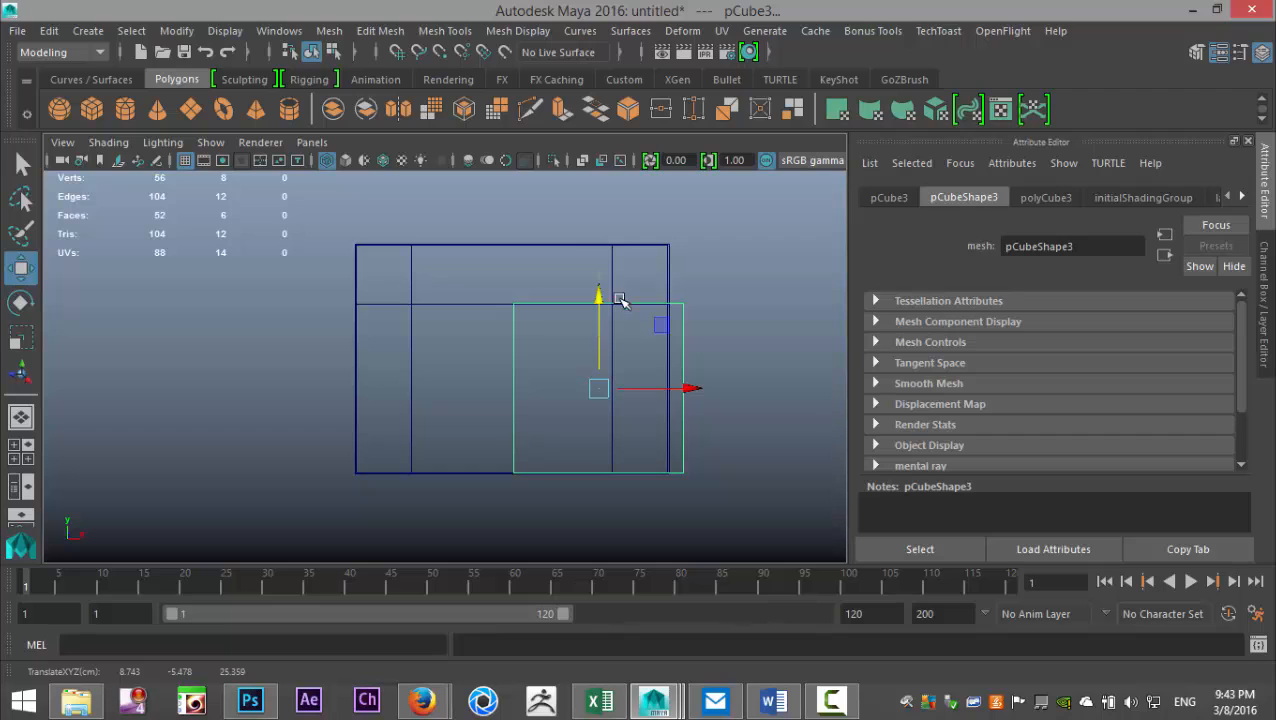
left_click_drag(694, 392, 605, 390)
key("r")
key("w")
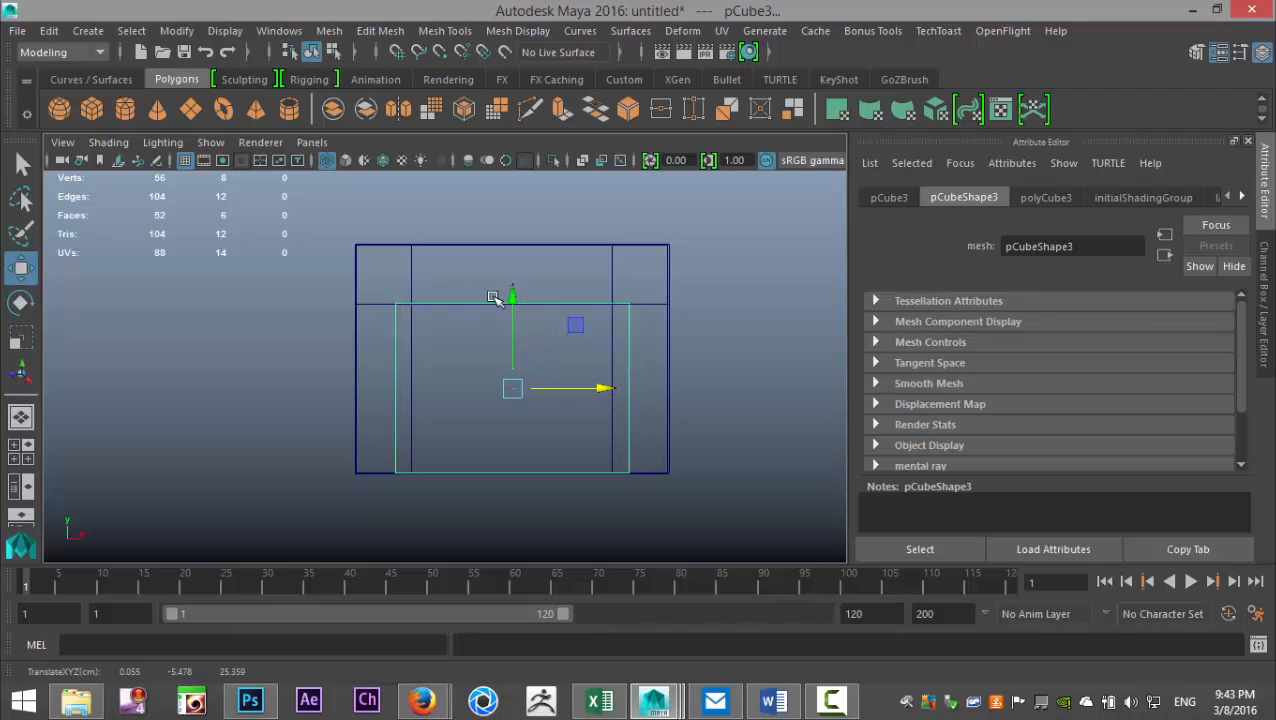
- Raise the panel's four top vertices slightly above the opening's upper edge, then return to the whole panel in perspective view
right_click_drag(422, 310, 340, 163)
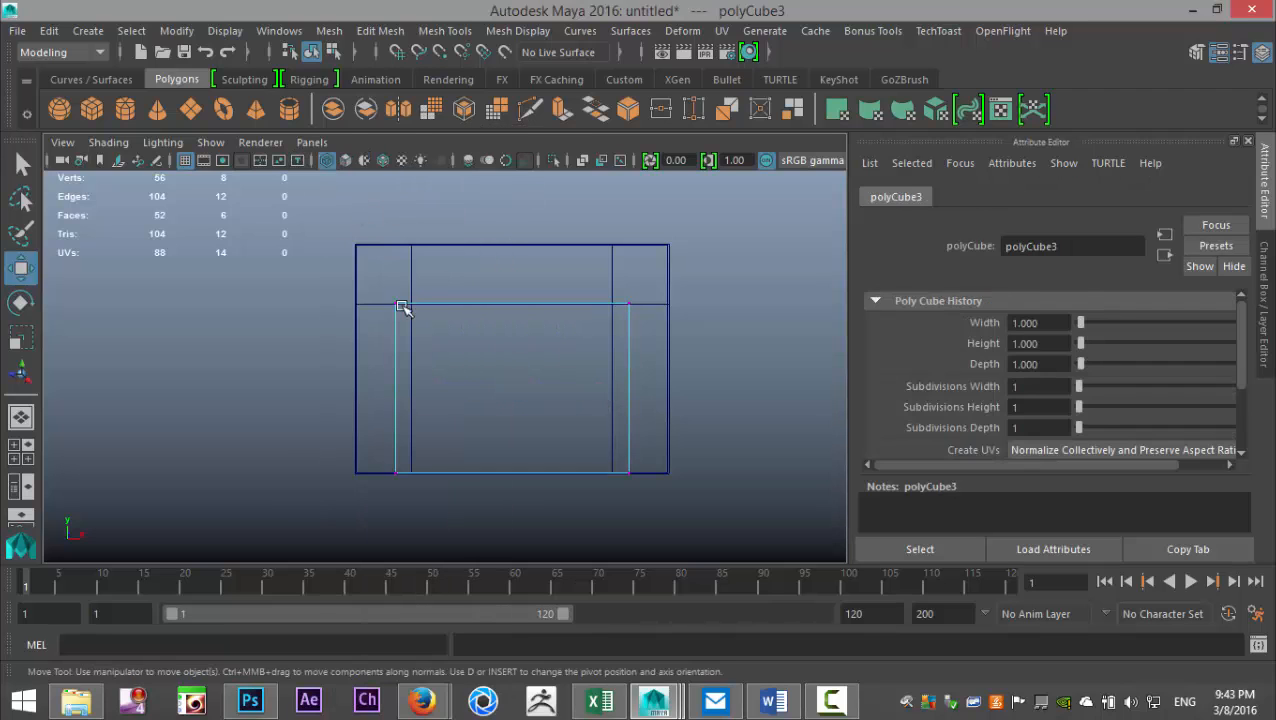
left_click_drag(495, 303, 686, 345)
left_click_drag(511, 205, 515, 198)
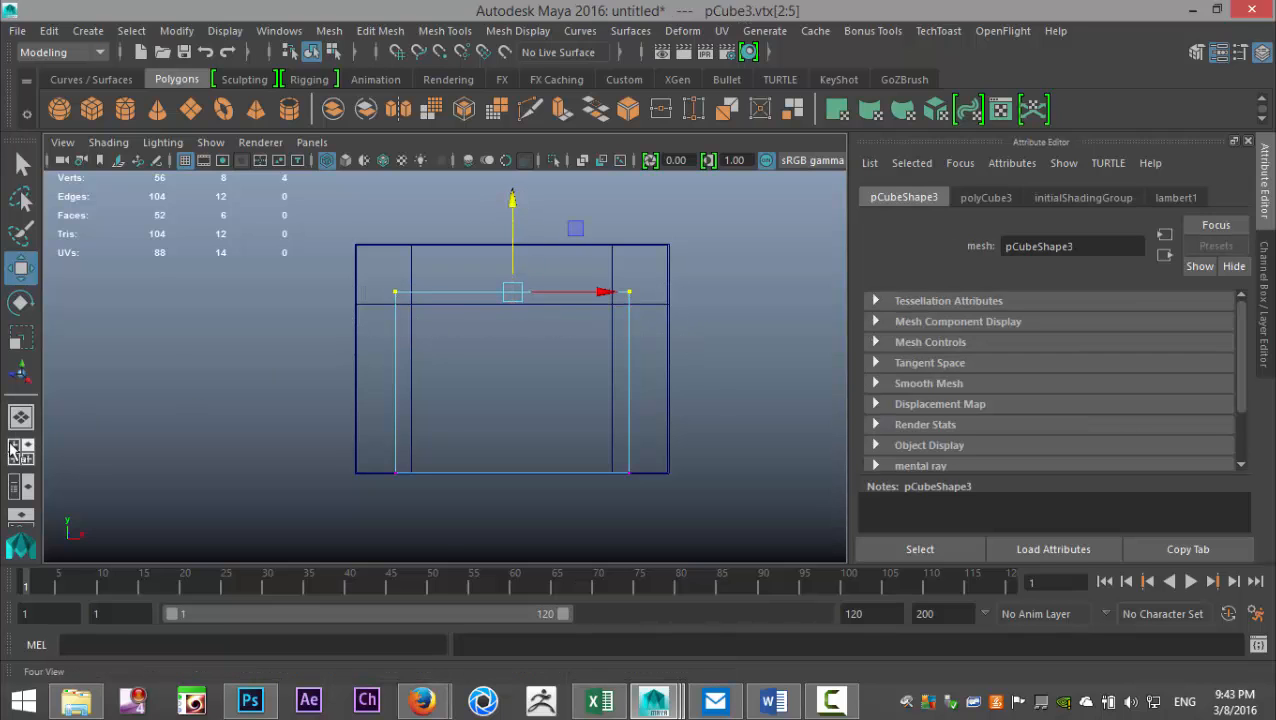
left_click(20, 452)
key("space")
left_click_drag(408, 390, 431, 446, "alt")
right_click_drag(281, 386, 371, 137)
left_click(282, 418)
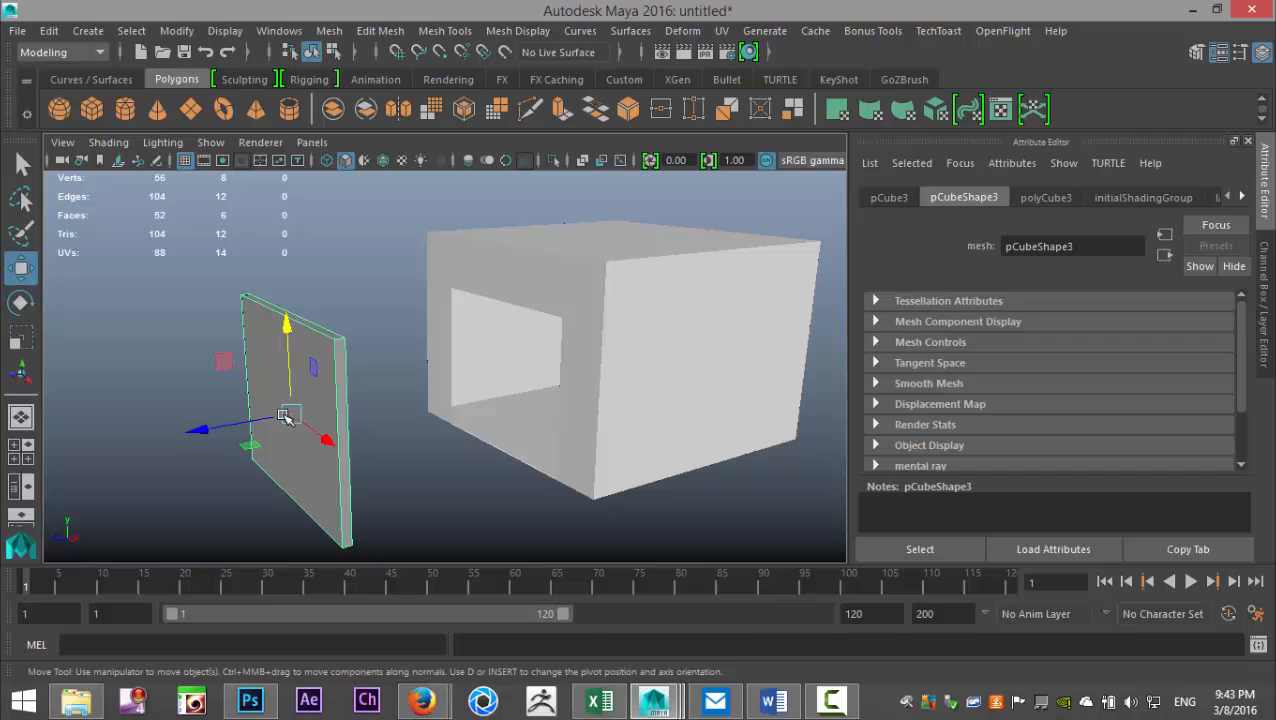
- Insert 4 evenly spaced horizontal edge loops across the door panel with the Insert Edge Loop tool
left_click(437, 32)
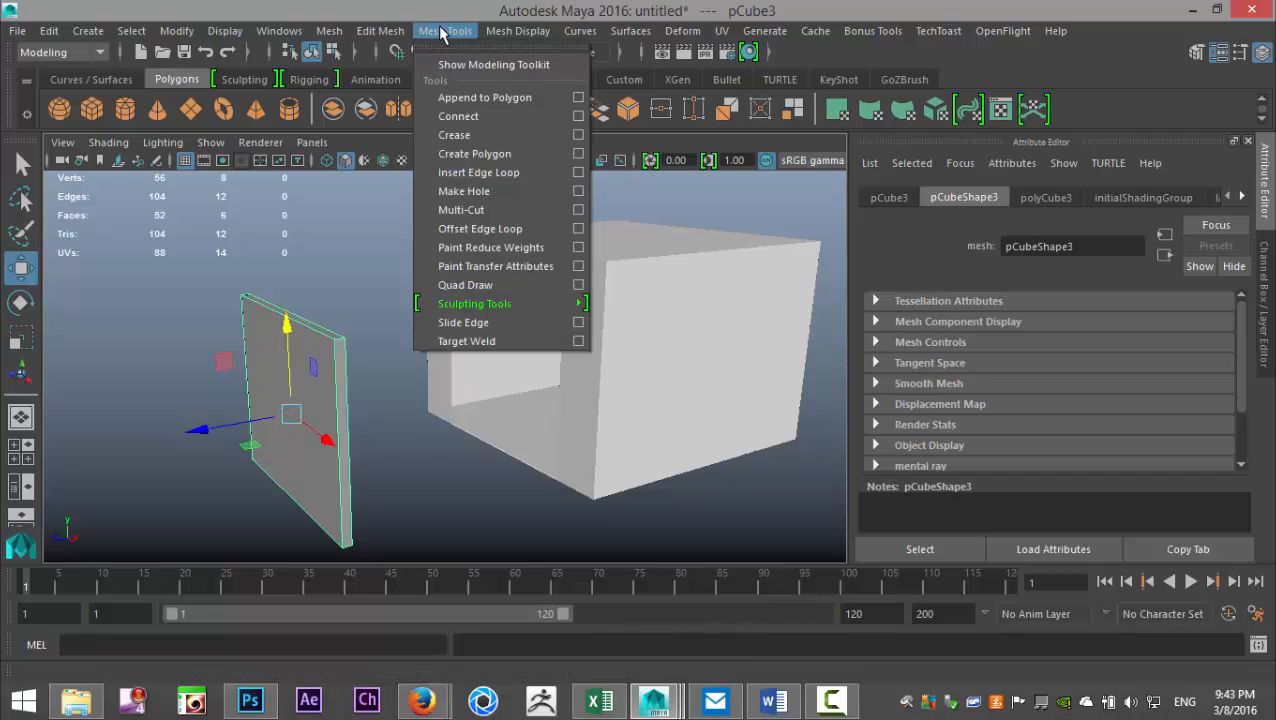
left_click(579, 173)
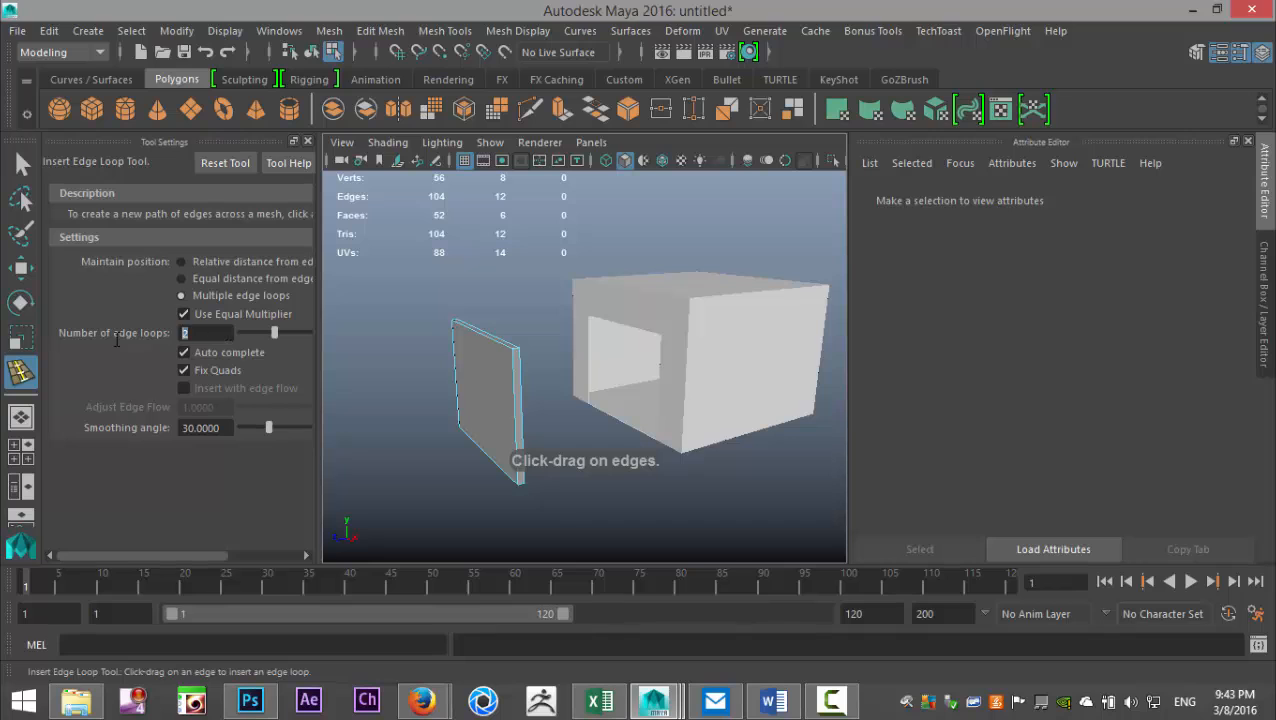
type("4")
left_click(514, 424)
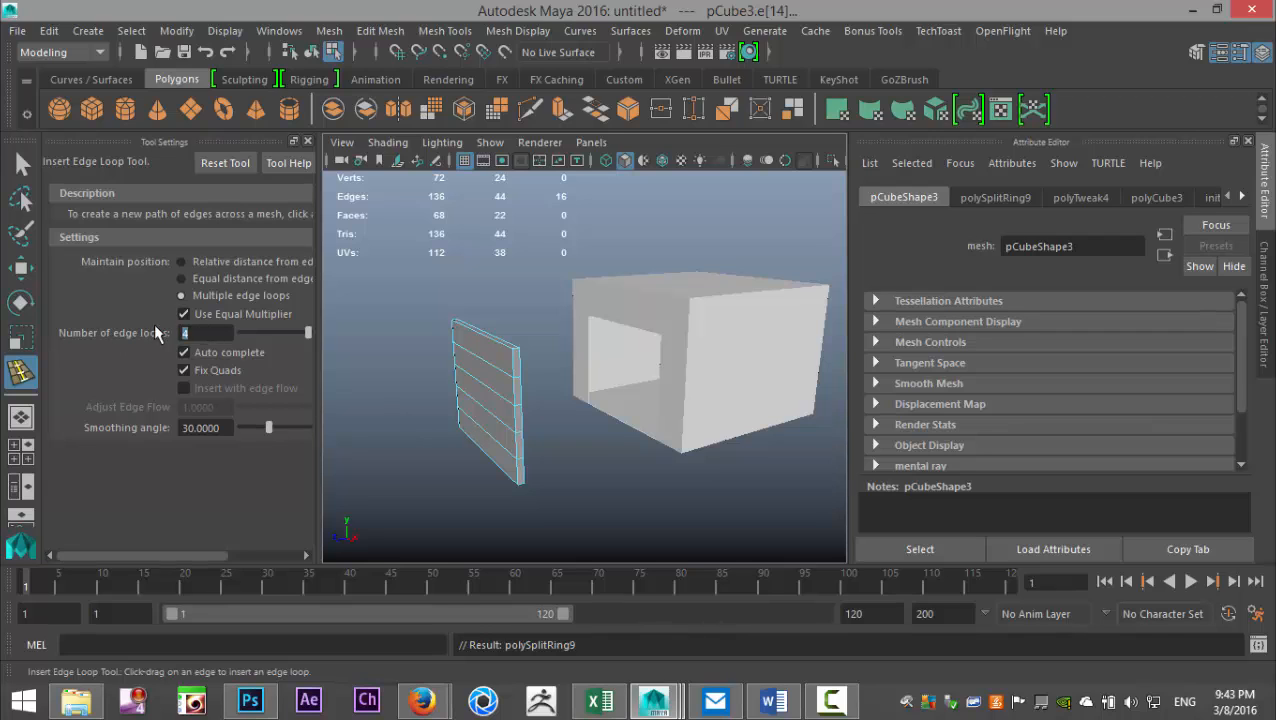
- Set the number of edge loops to 5 and insert them in each of the panel's five horizontal sections
type("5")
left_click(506, 362)
left_click(518, 405)
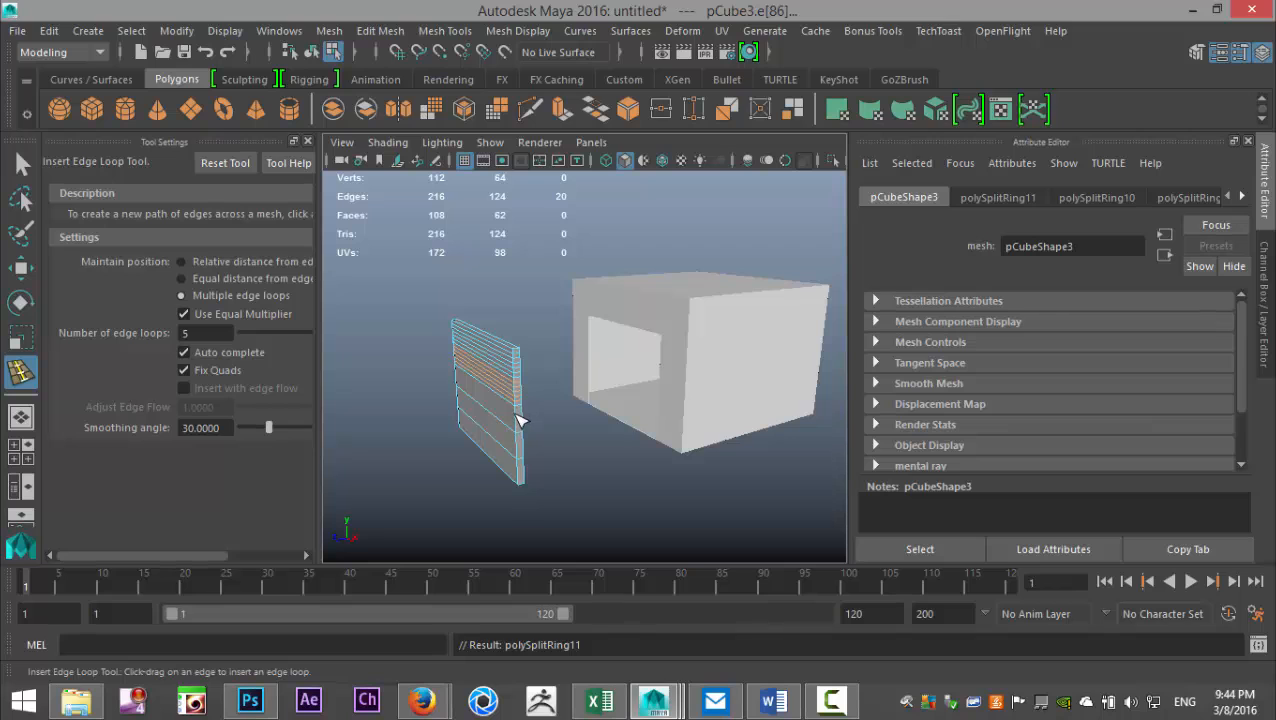
left_click(517, 417)
left_click(518, 444)
left_click(519, 470)
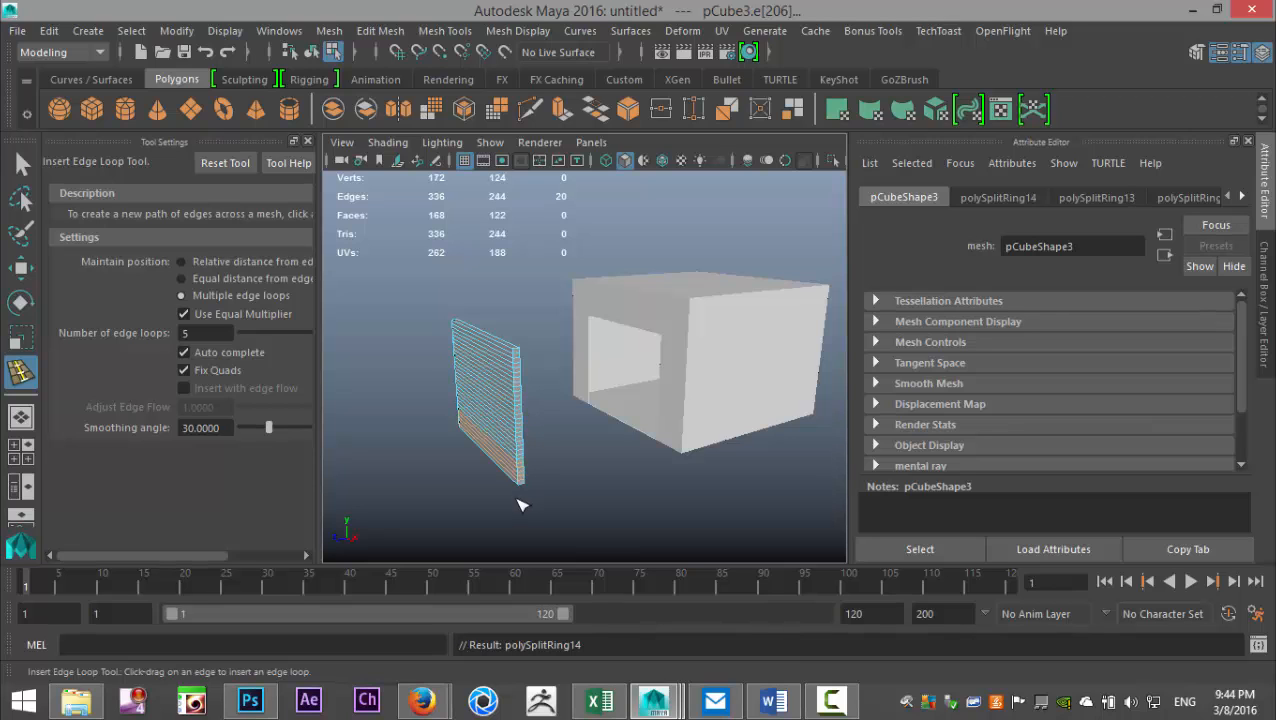
- Move the whole door panel along Z into the garage opening, to about 0.354, and close the tool settings
key("q")
right_click_drag(507, 387, 594, 134)
left_click(498, 356)
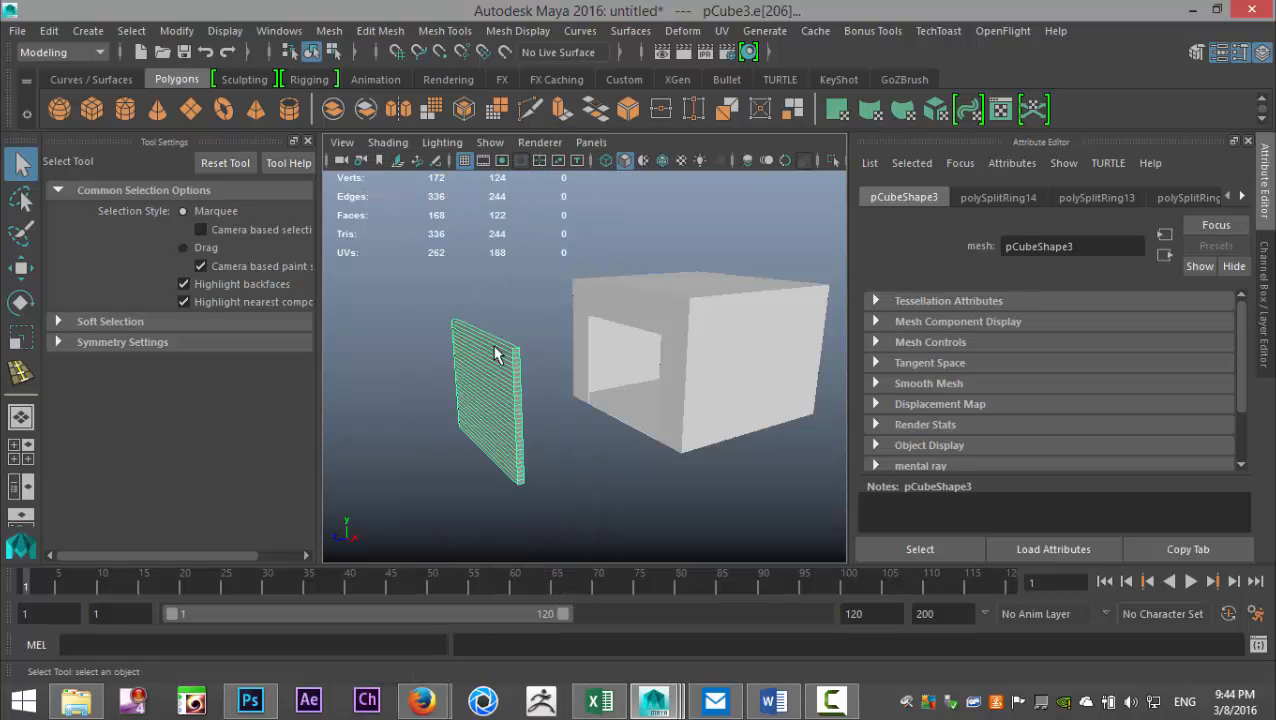
key("w")
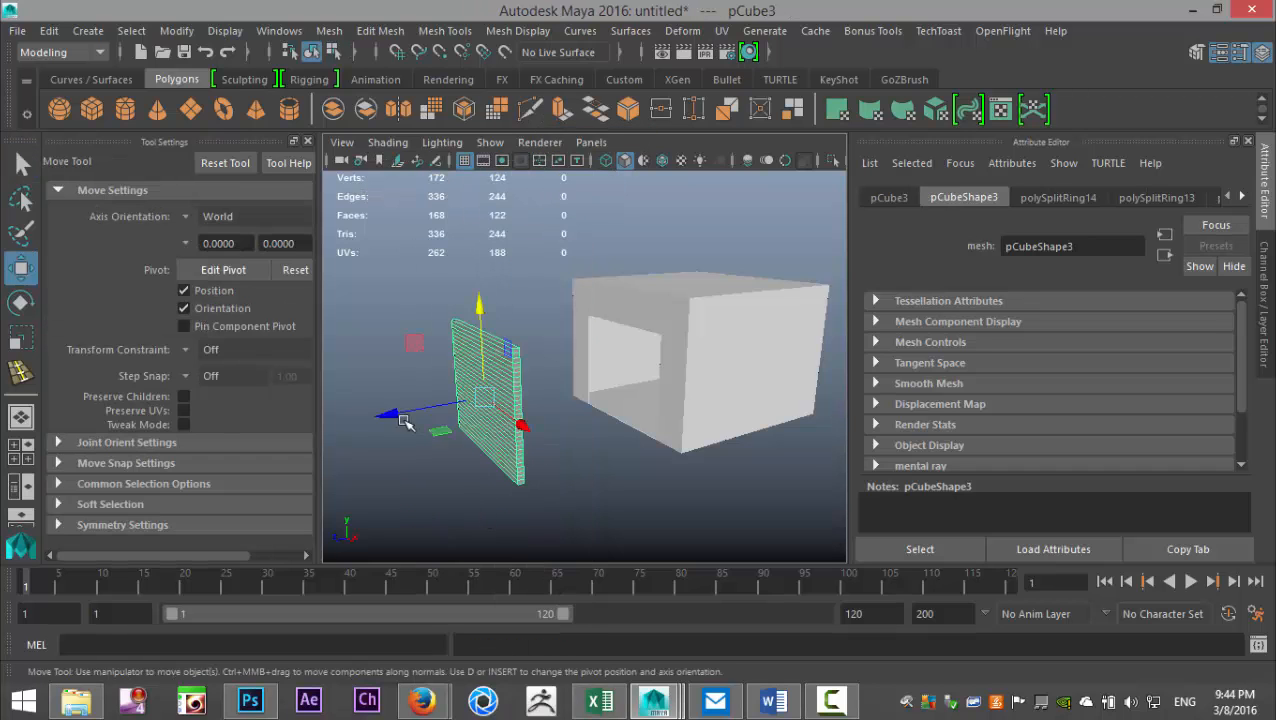
left_click_drag(405, 416, 572, 421)
scroll(618, 526, "up", 8)
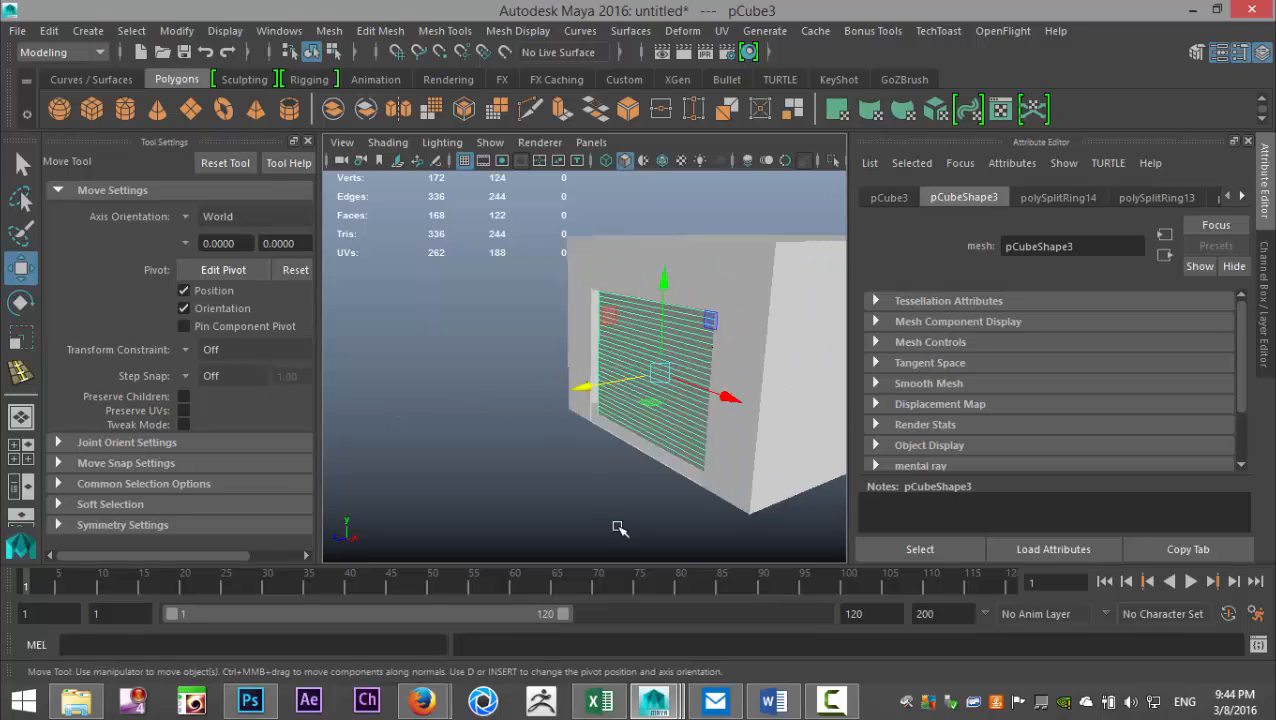
middle_click_drag(545, 462, 355, 415, "alt")
left_click_drag(355, 415, 439, 377, "alt")
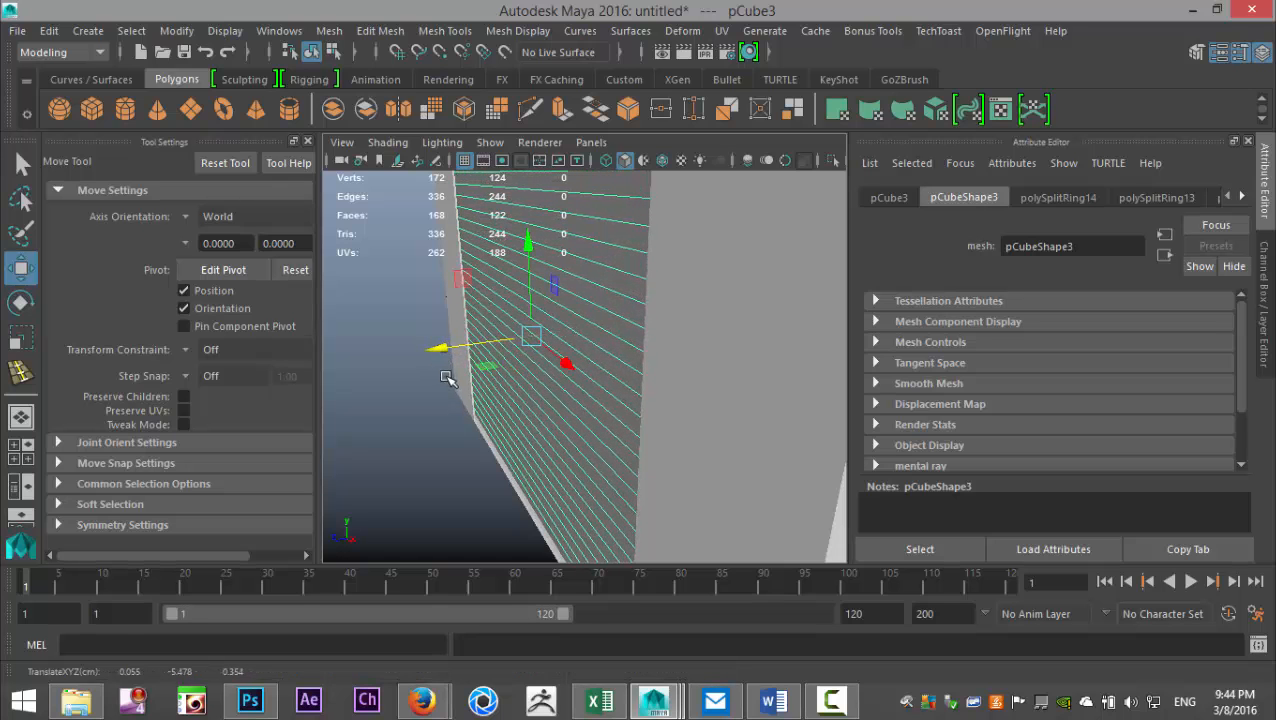
scroll(450, 382, "down", 5)
mouse_move(478, 419)
left_mouse_down("alt")
mouse_move(541, 365)
mouse_move(524, 410)
mouse_move(454, 424)
left_mouse_up("alt")
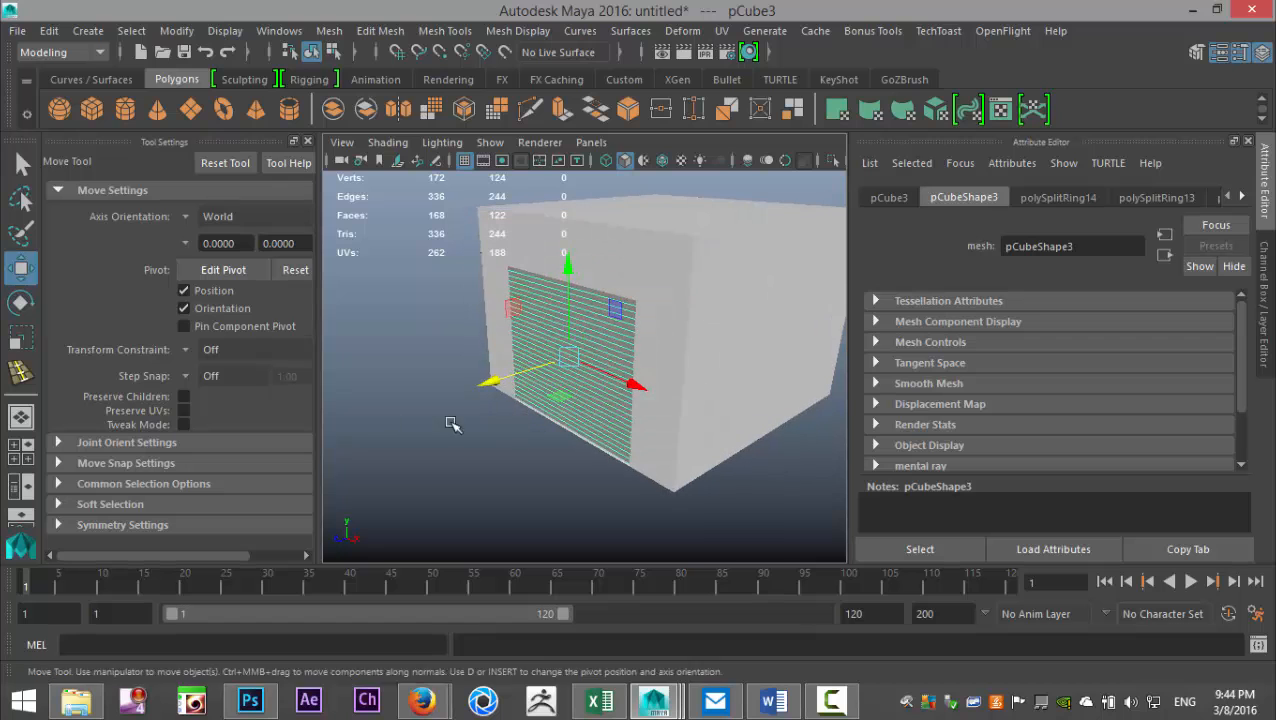
left_click(309, 142)
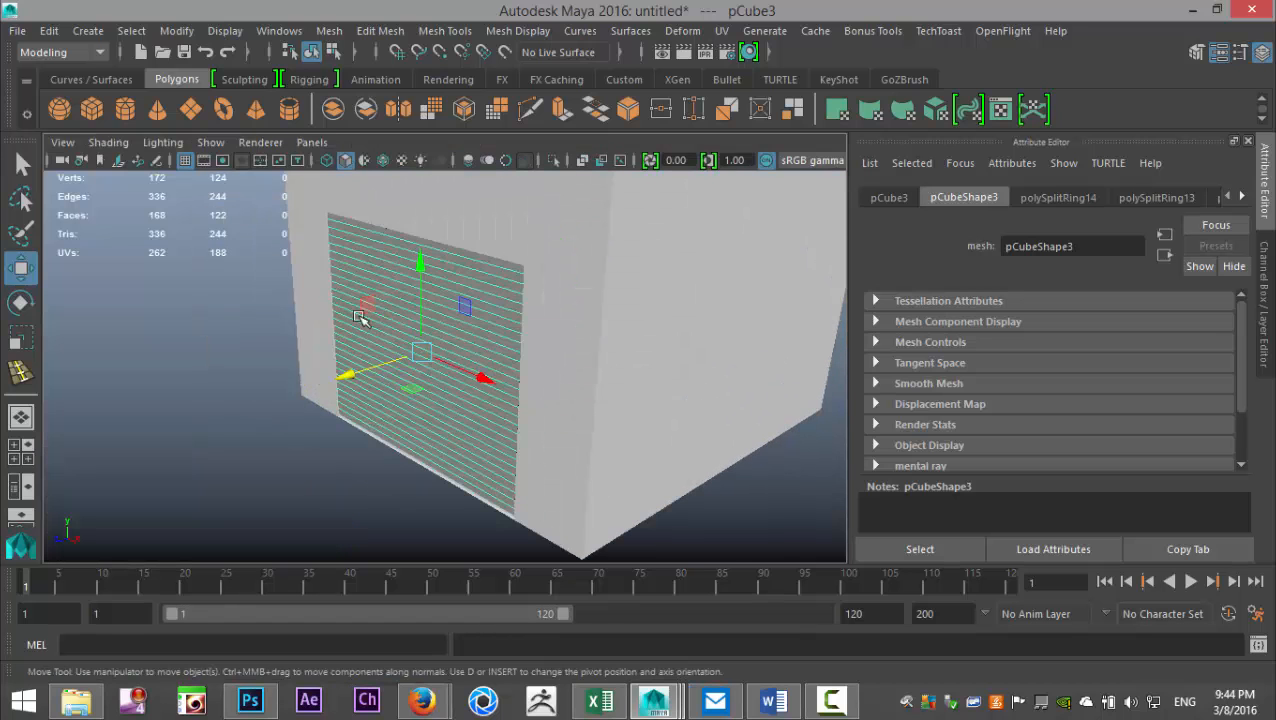
- Switch the view to wireframe and add a nonlinear Bend deformer to the door panel
key("4")
left_click_drag(449, 287, 567, 416, "alt")
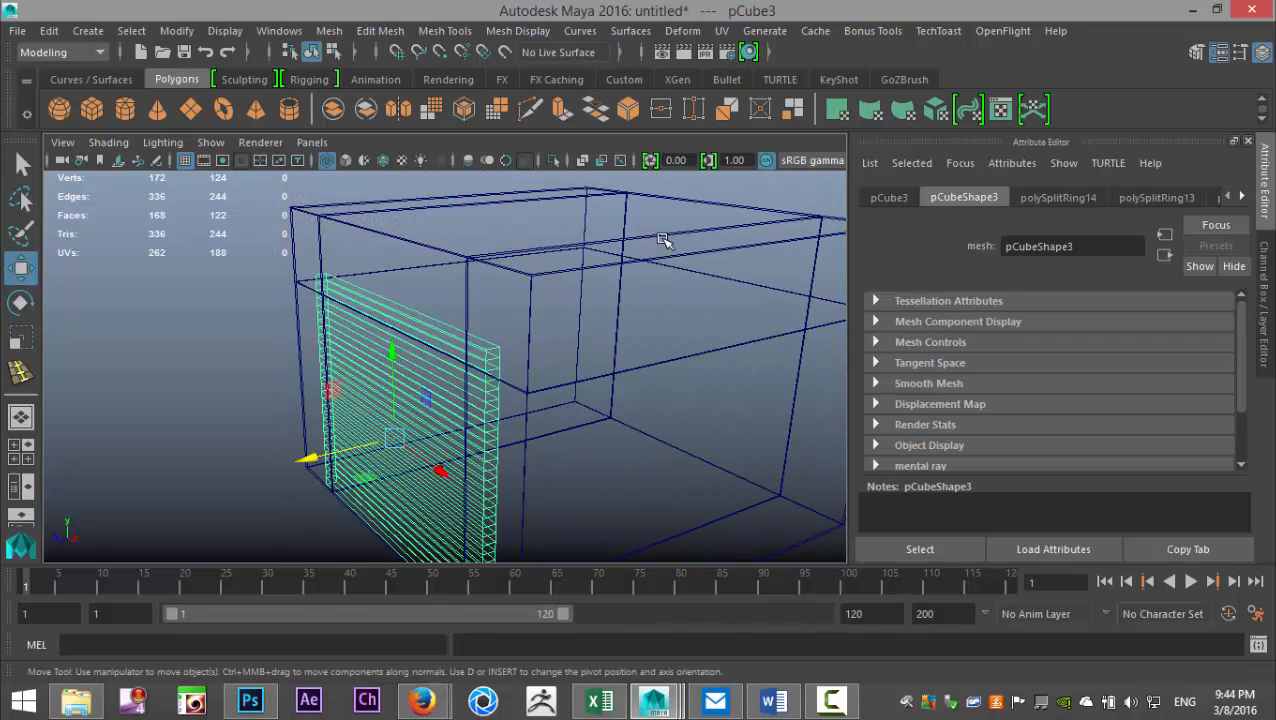
left_click_drag(698, 422, 726, 421, "alt")
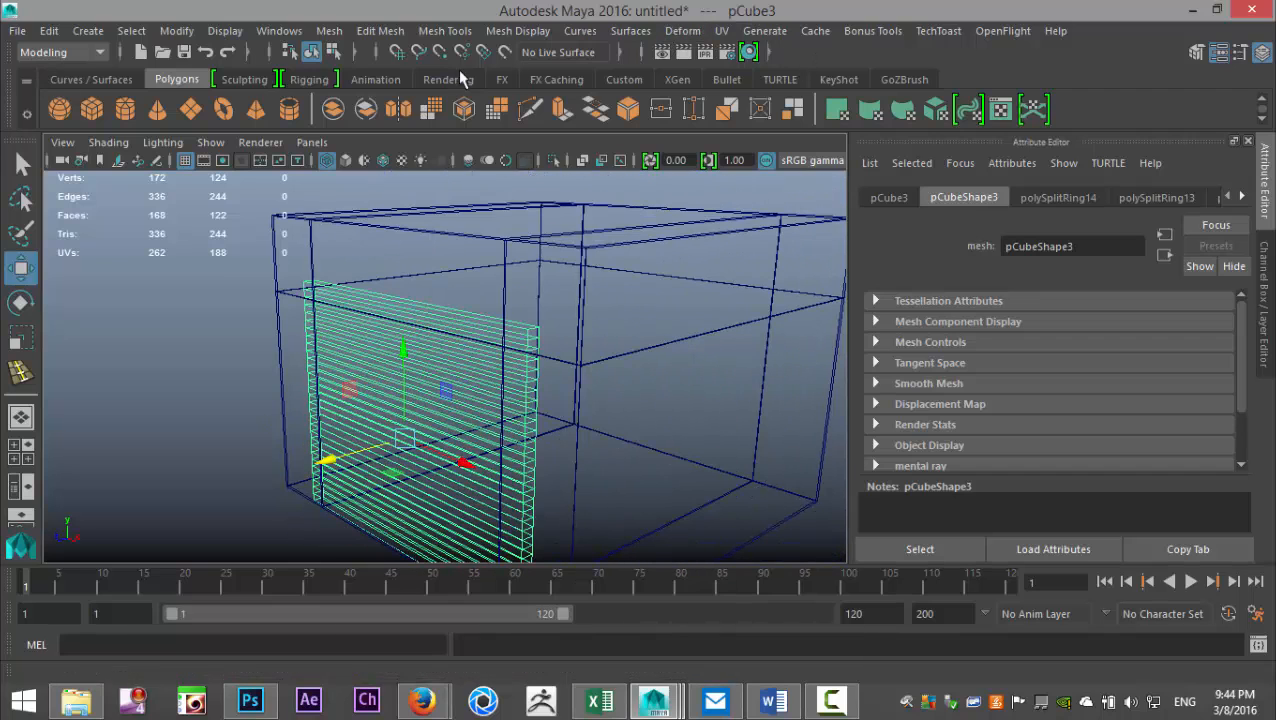
left_click(683, 31)
mouse_move(820, 226)
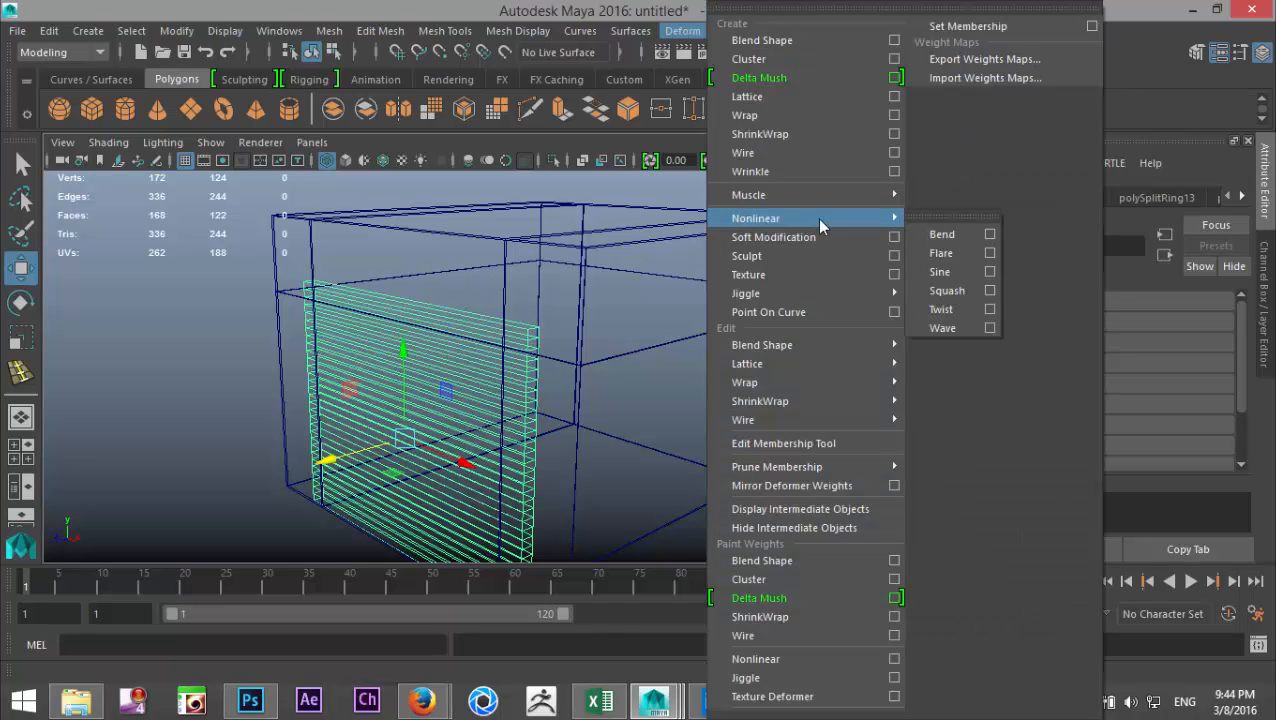
left_click(940, 234)
left_click_drag(614, 354, 486, 390, "alt")
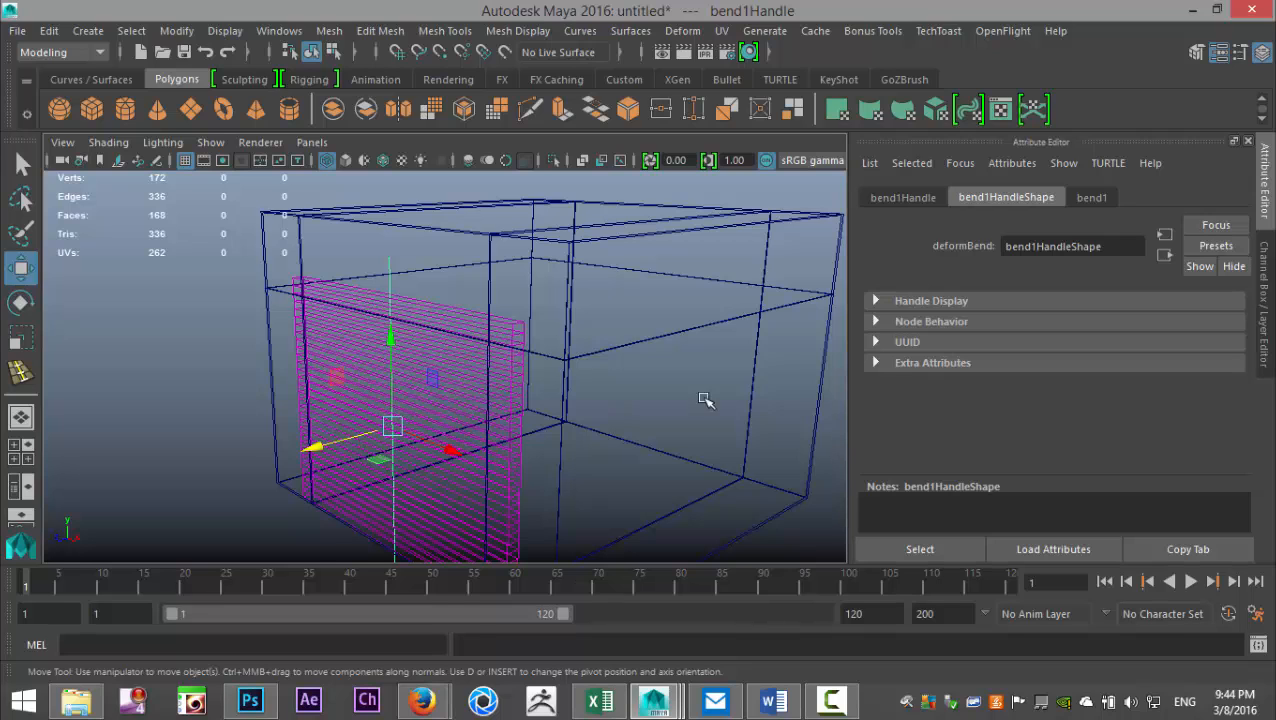
left_click(1091, 197)
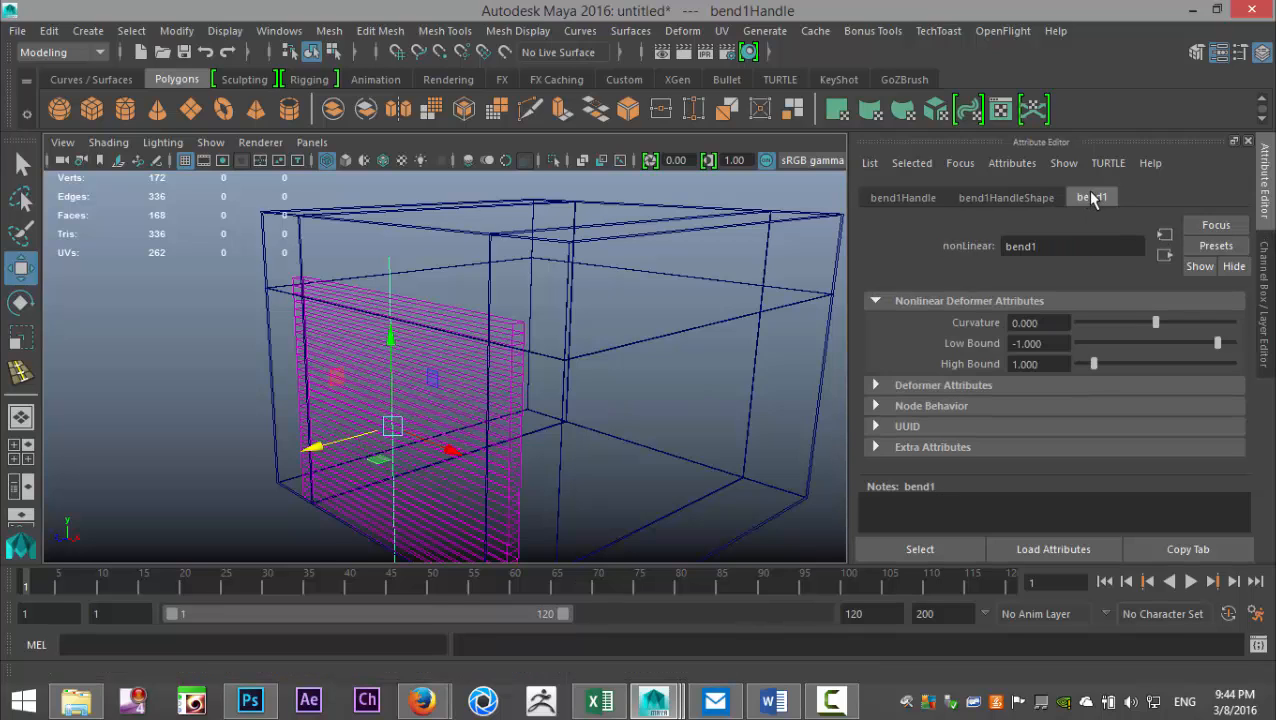
mouse_move(1157, 328)
left_mouse_down()
mouse_move(1135, 329)
mouse_move(1165, 329)
mouse_move(1140, 330)
mouse_move(1163, 334)
mouse_move(1153, 338)
left_mouse_up()
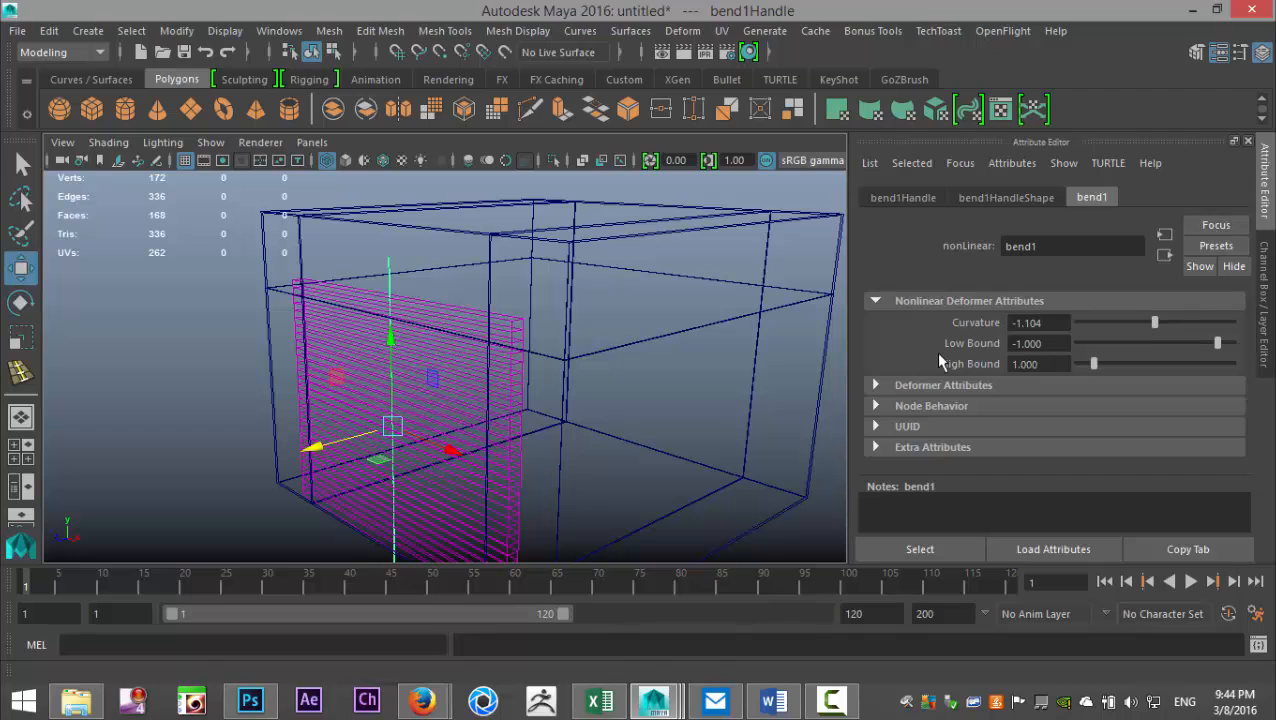
key("ctrl+z")
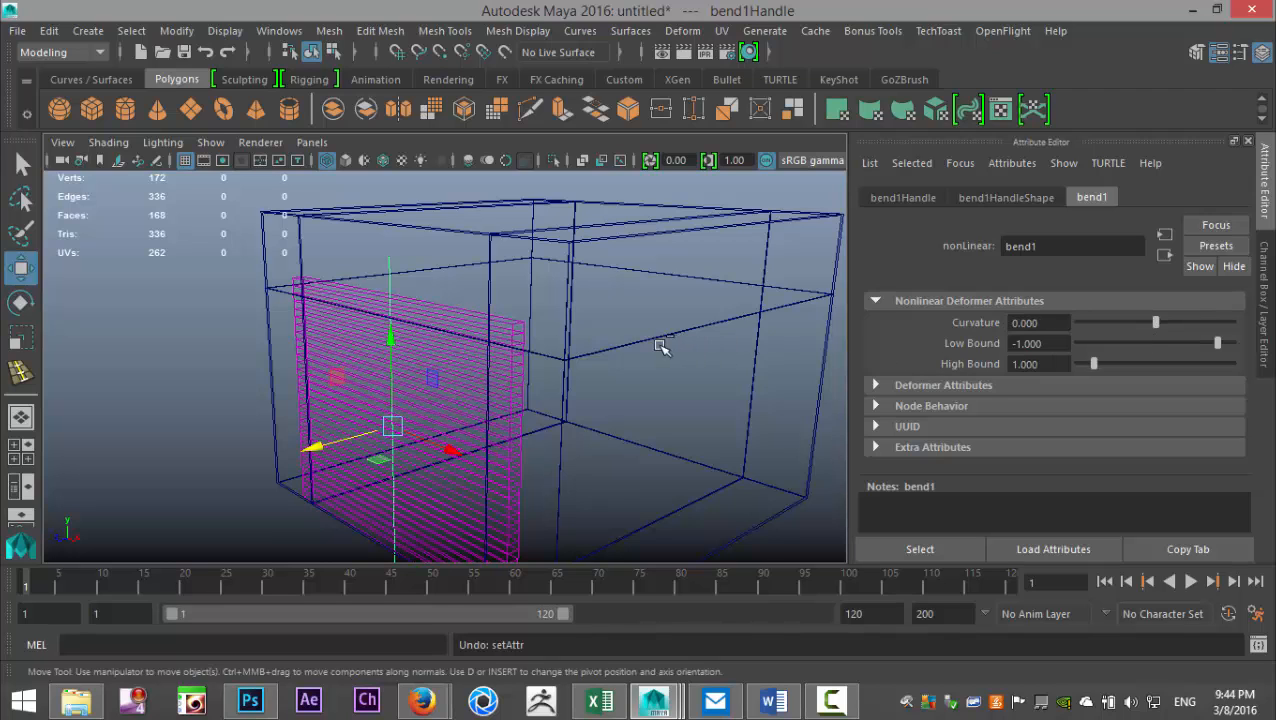
- Rotate the bend handle to 90 degrees around Y
key("e")
left_click_drag(349, 459, 451, 458)
left_click(905, 197)
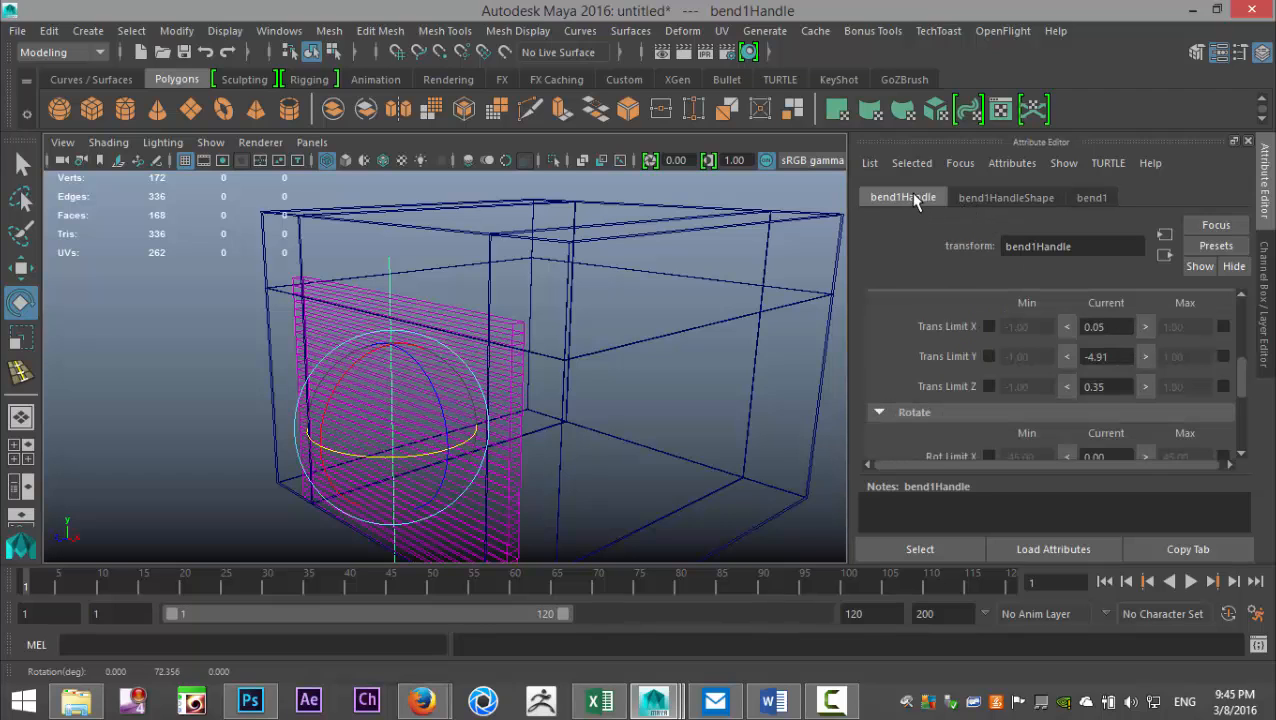
scroll(1125, 366, "up", 3)
scroll(1125, 366, "up", 3)
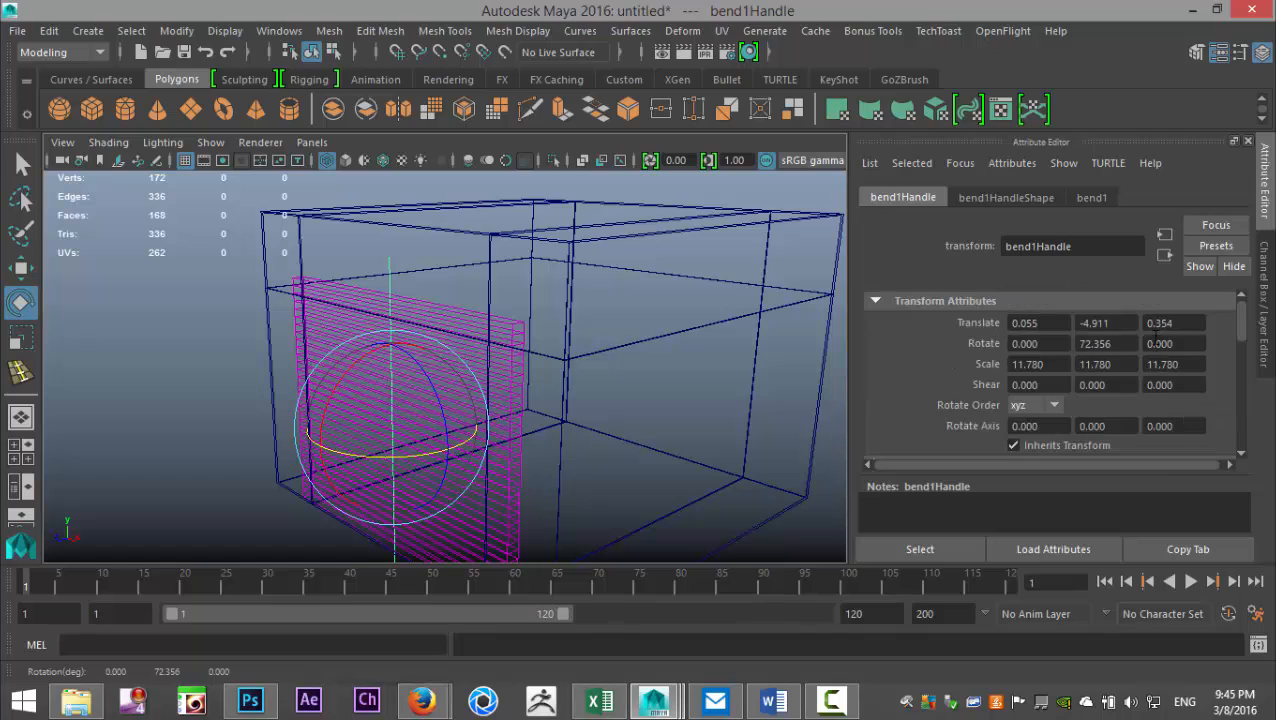
double_click(1119, 343)
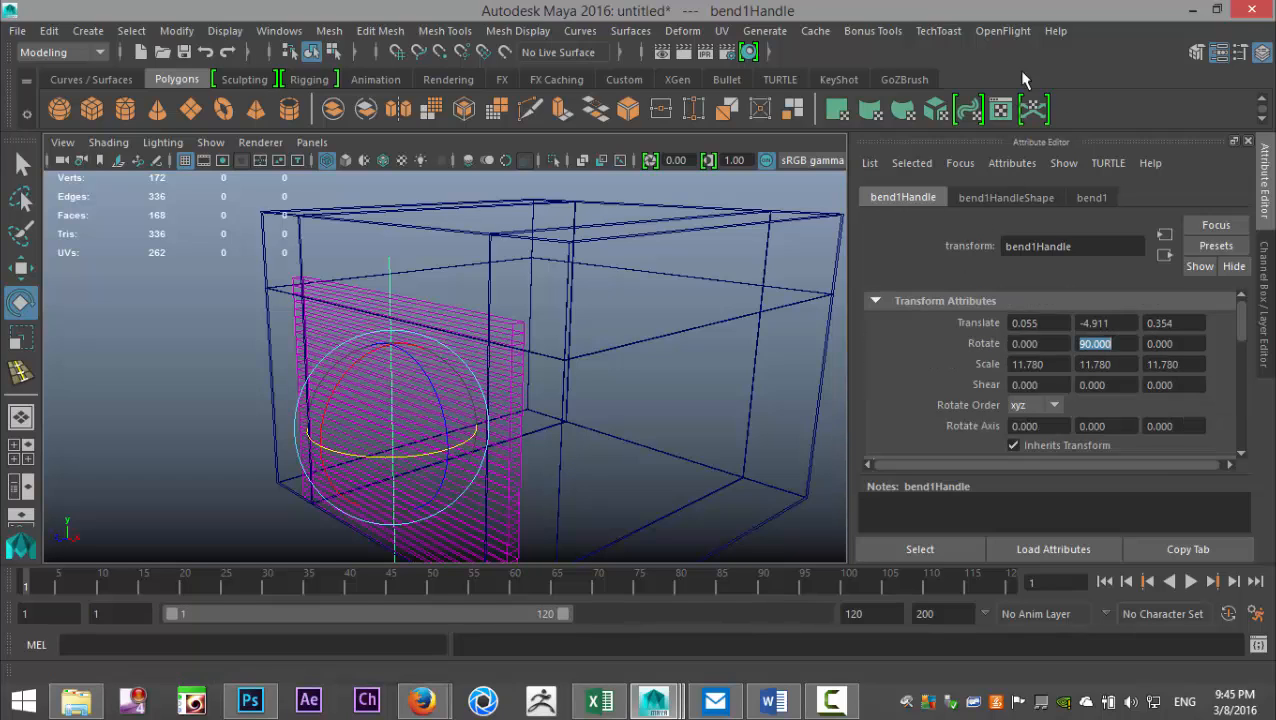
- Test the bend in both directions and set its curvature to about 36.442 so the door curves into the garage
left_click(1095, 199)
left_click_drag(1158, 333, 1121, 333)
mouse_move(655, 356)
left_mouse_down("alt")
mouse_move(570, 350)
mouse_move(664, 373)
left_mouse_up("alt")
left_click_drag(1120, 325, 1172, 340)
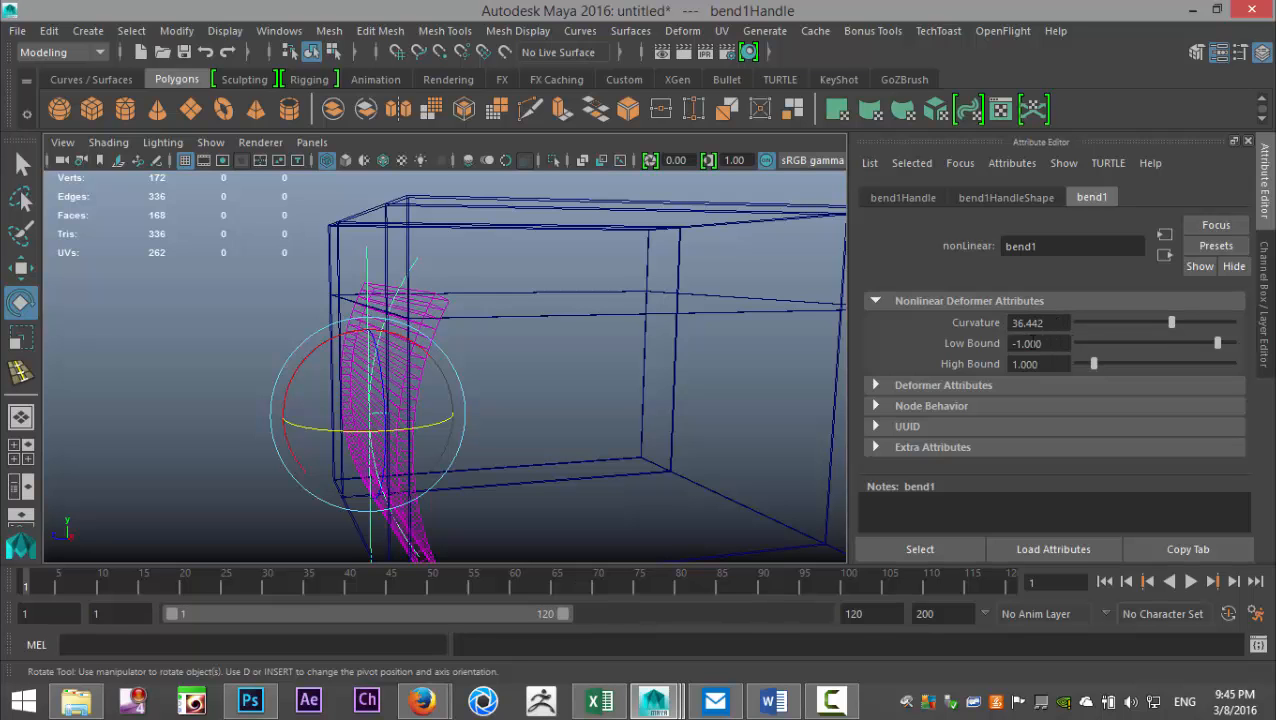
left_click_drag(624, 377, 594, 400, "alt")
middle_click_drag(592, 404, 623, 389, "alt")
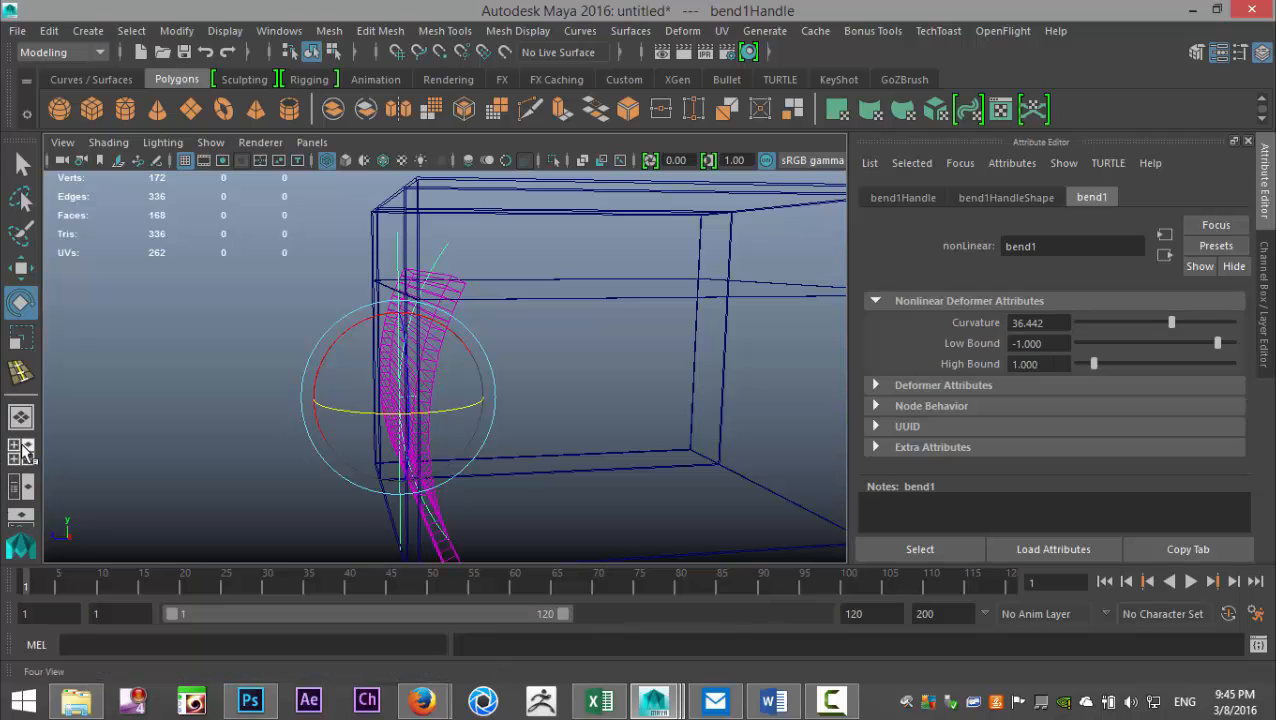
- In the enlarged side view, lower the bend deformer's high bound to about 0.675
left_click(25, 455)
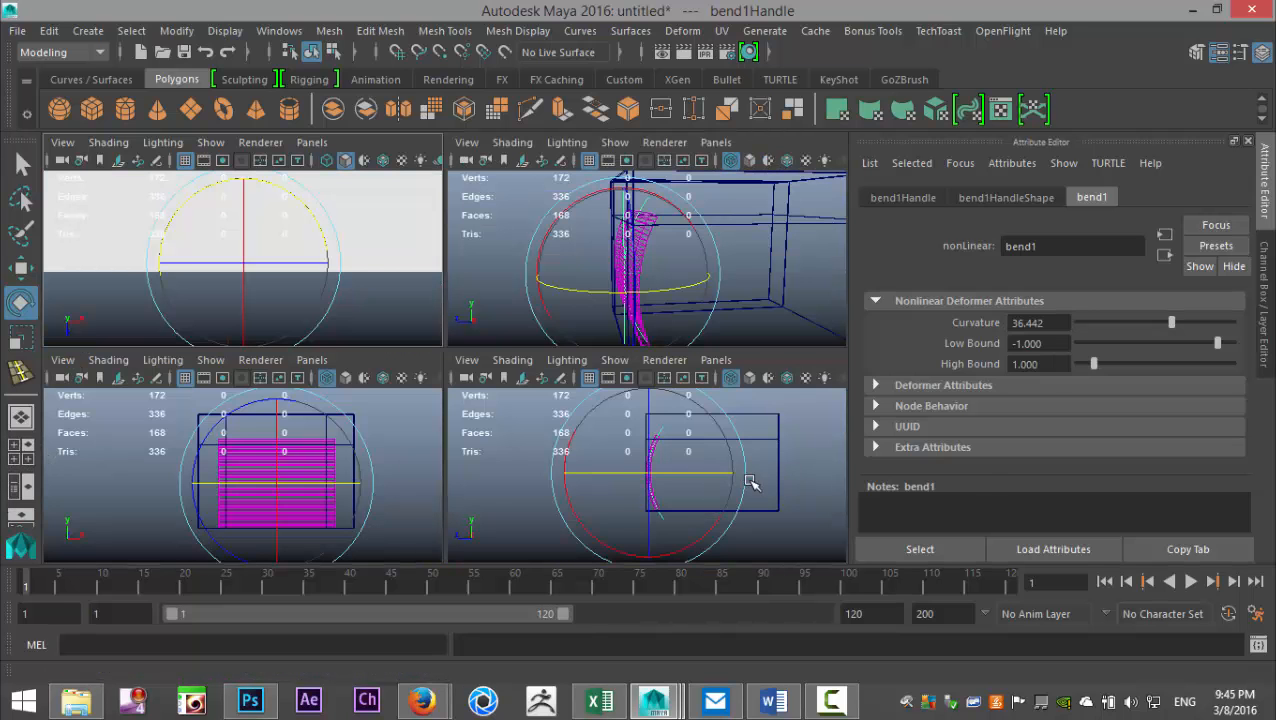
key("space")
scroll(570, 490, "up", 6)
middle_click_drag(604, 481, 592, 454, "alt")
mouse_move(1092, 367)
left_mouse_down()
mouse_move(1070, 367)
mouse_move(1089, 366)
left_mouse_up()
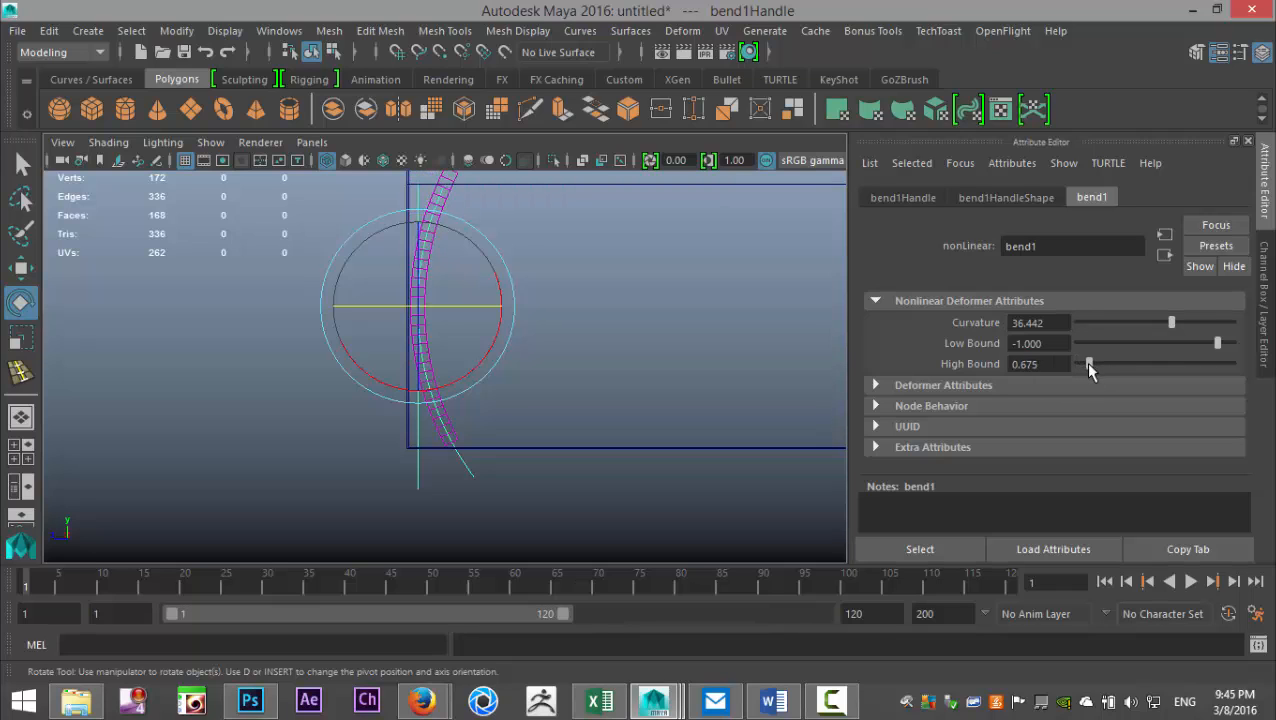
- Set the bend deformer's low bound to 0 and raise its high bound to about 3.436
left_click_drag(1217, 345, 1272, 360)
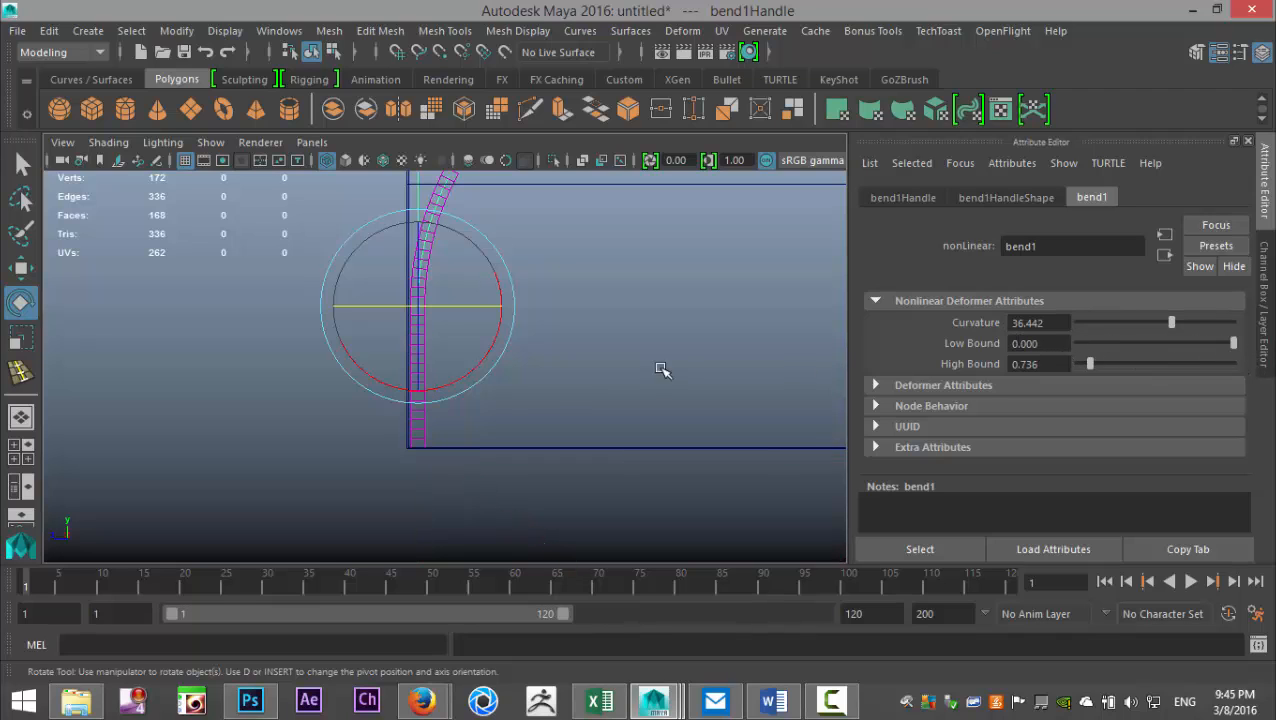
middle_click_drag(466, 437, 487, 522, "alt")
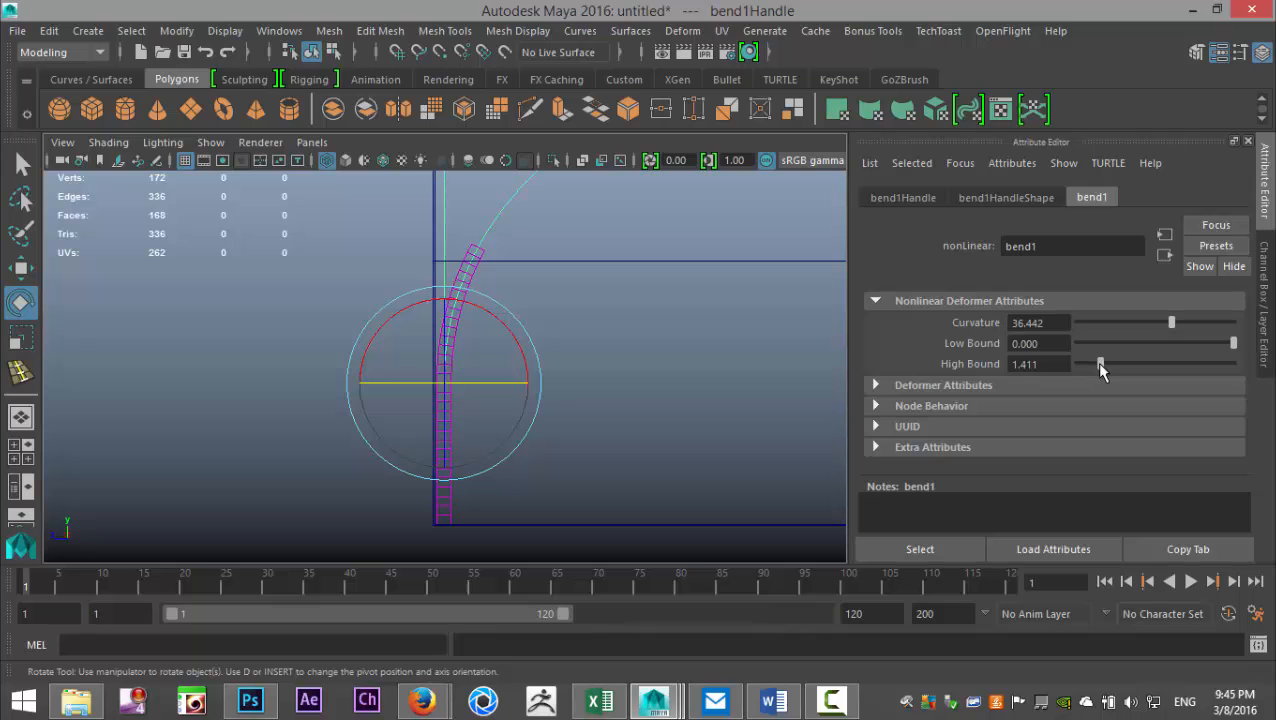
scroll(684, 388, "down", 3)
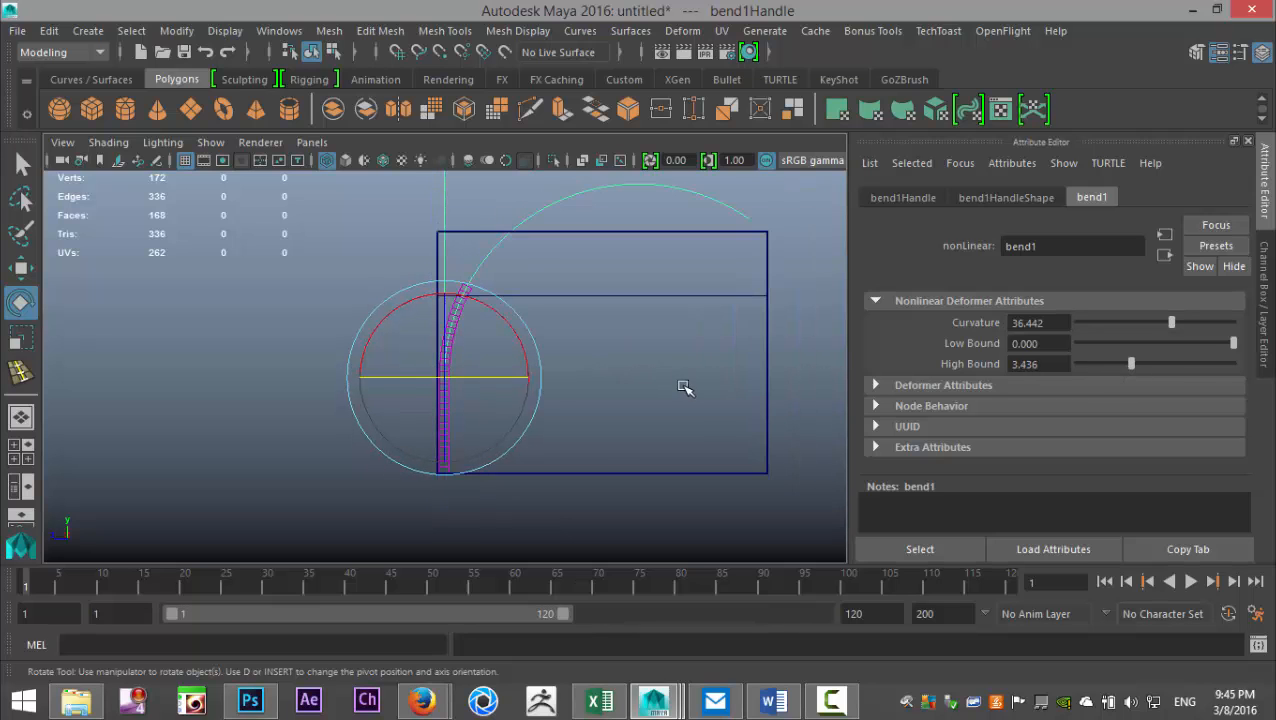
- Try moving the bend handle upward along Y at the garage's front wall
scroll(663, 375, "down", 2)
scroll(659, 370, "up", 3)
middle_click_drag(647, 321, 637, 407, "alt")
key("w")
left_click_drag(434, 370, 439, 349)
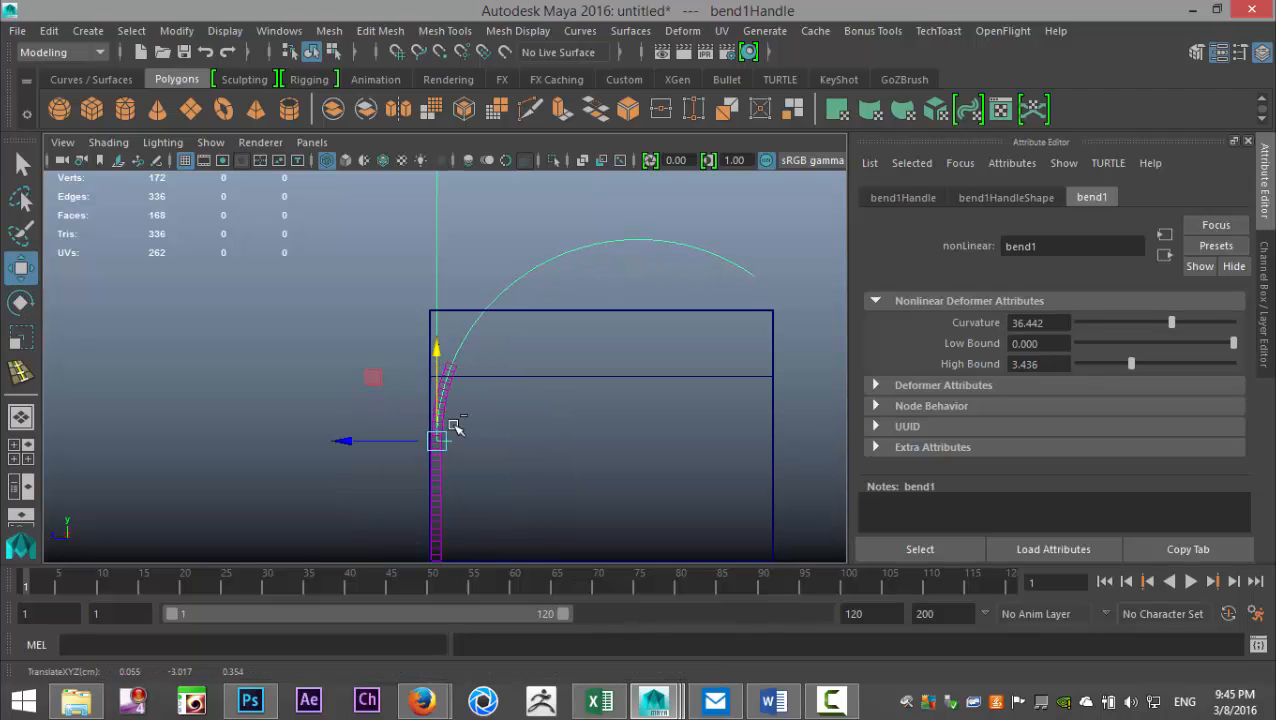
- Select the door panel and slide it vertically to test how it follows the bend curve
left_click(431, 553)
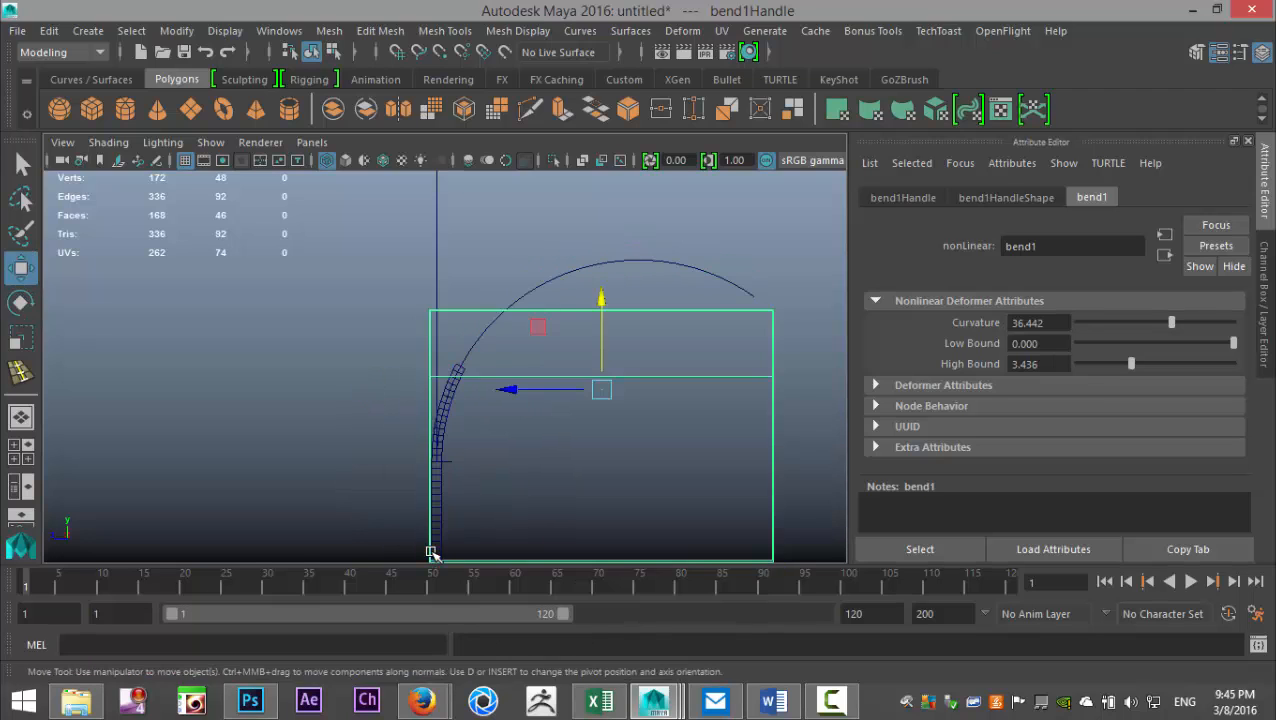
left_click(445, 428)
left_click_drag(442, 373, 581, 421)
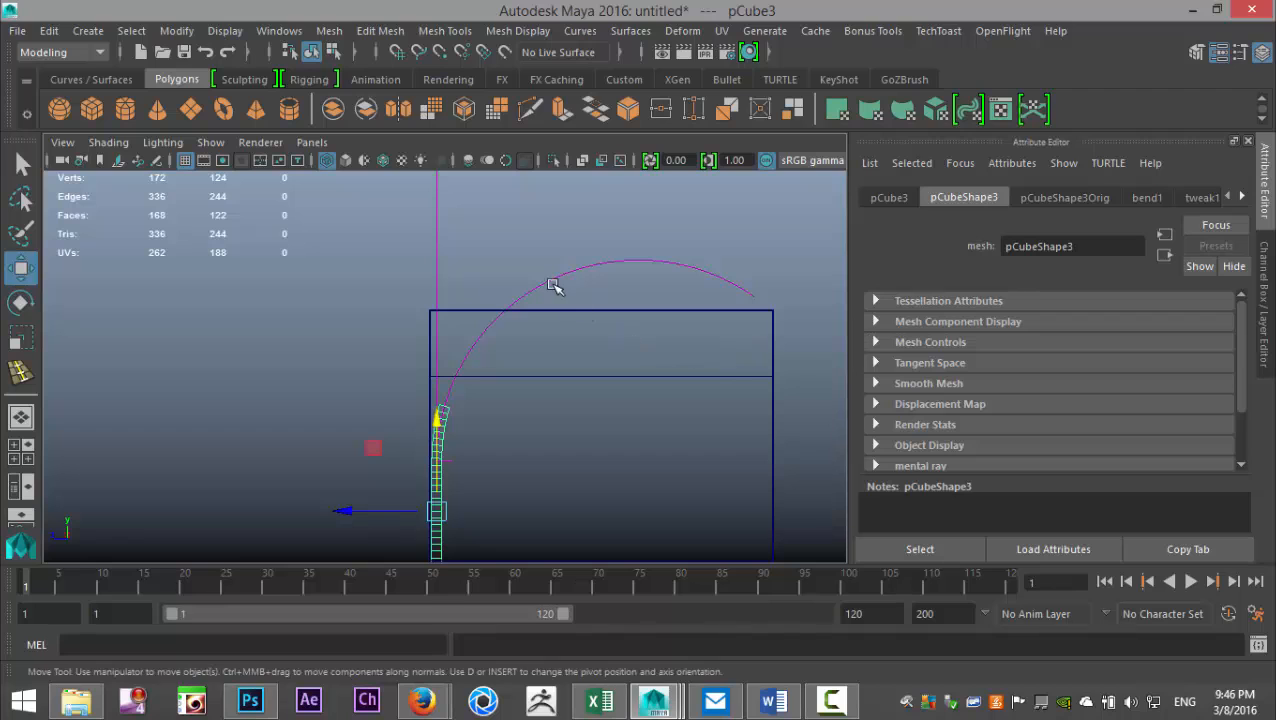
- Extend the bend's high bound to about 5.215 and try raising the bend handle along Y
left_click(545, 279)
left_click(1093, 198)
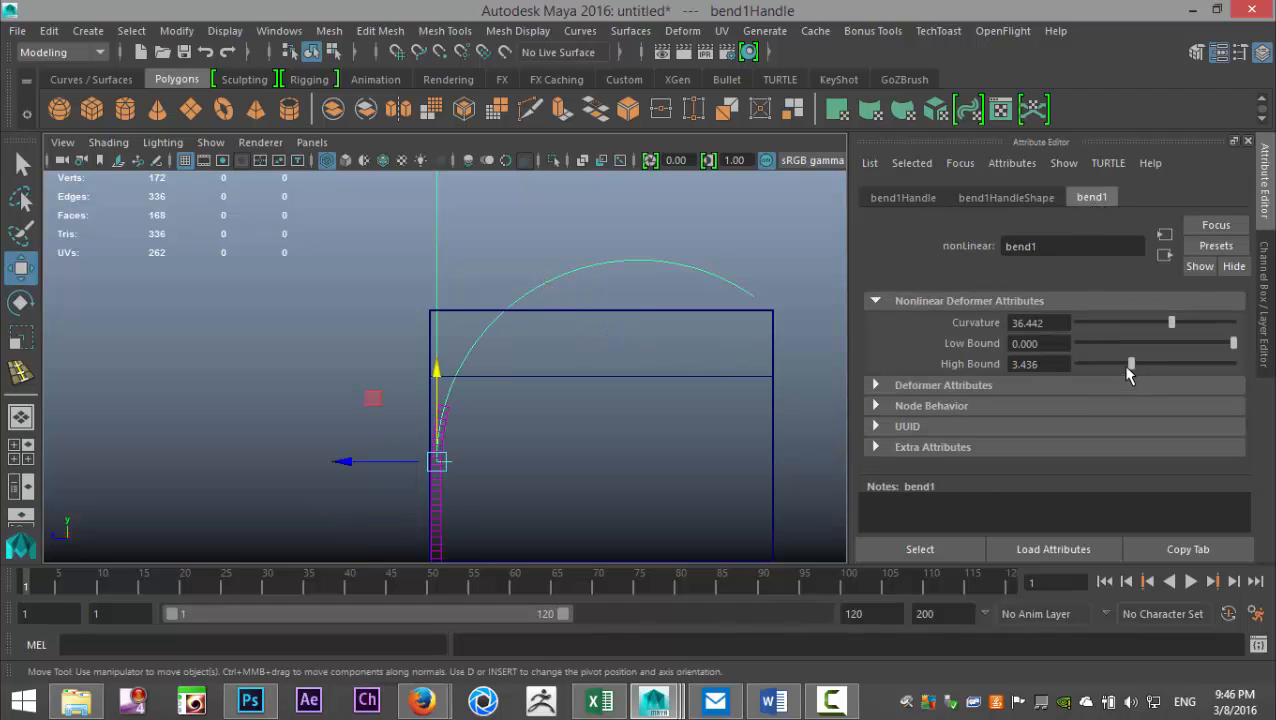
left_click_drag(1131, 368, 1159, 372)
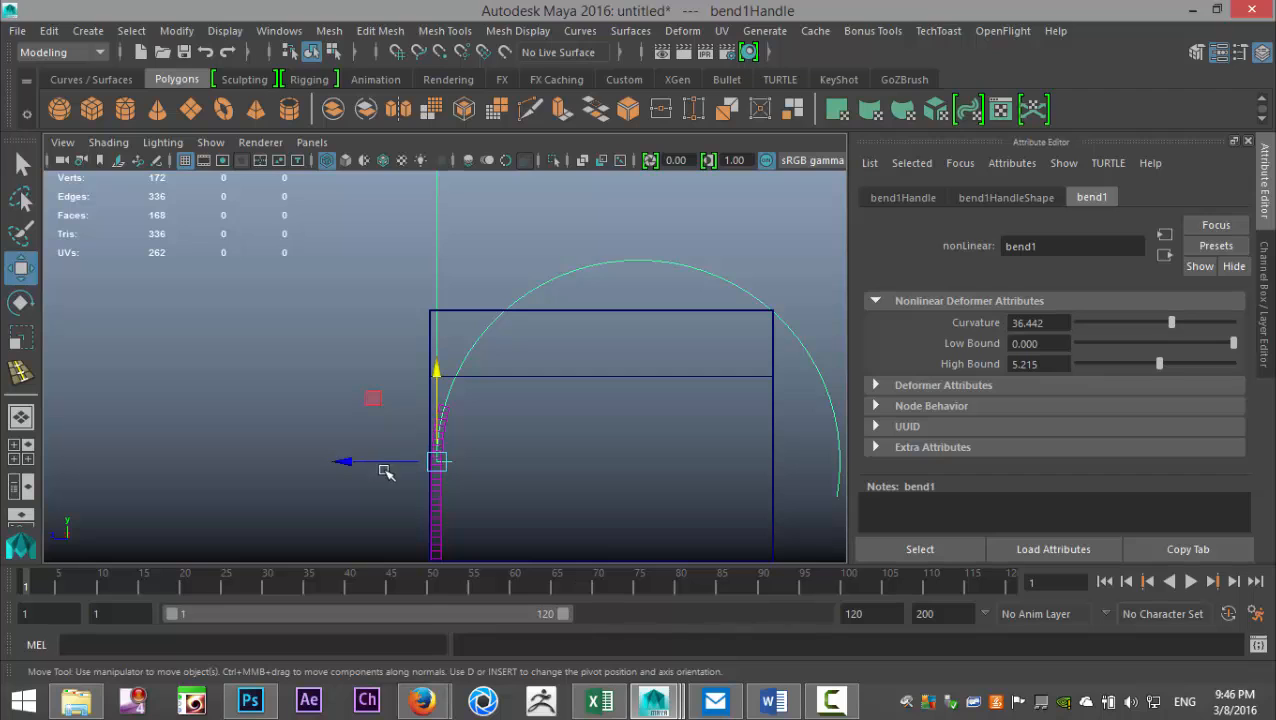
left_click_drag(437, 370, 455, 336)
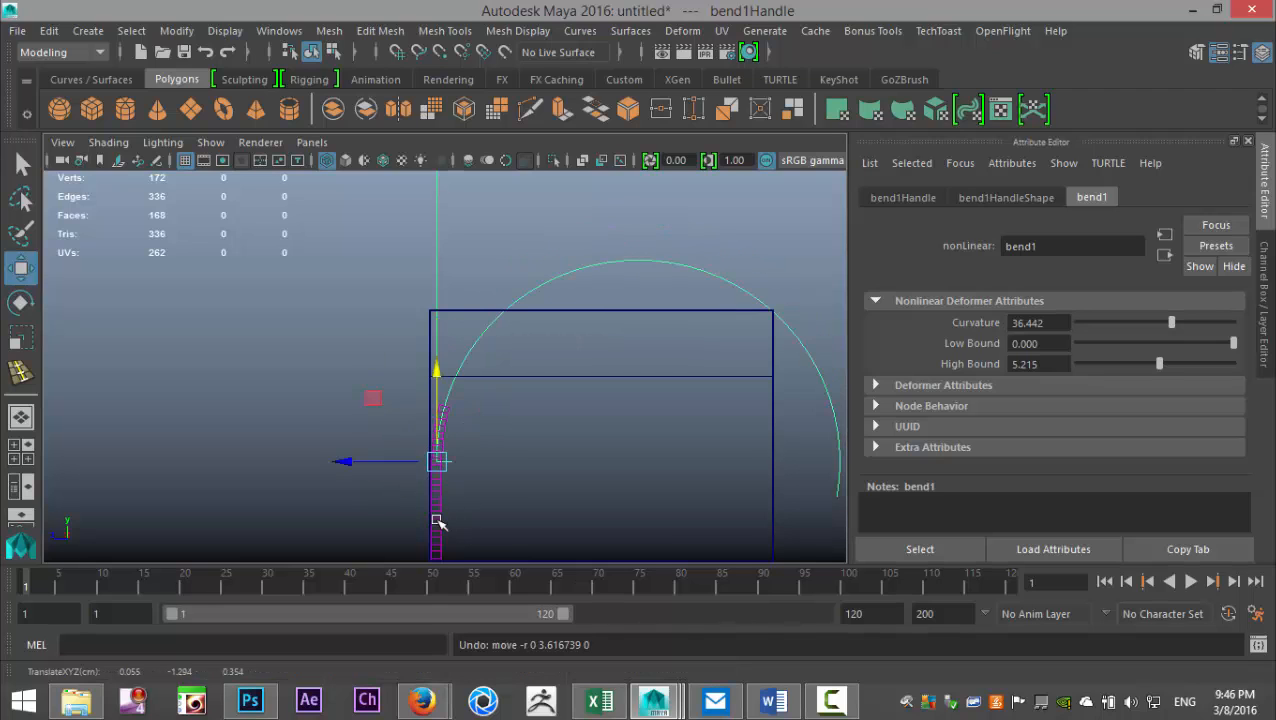
- Raise the door panel along the bend curve and reduce the bend's high bound to about 2.331
left_click(438, 522)
left_click_drag(437, 417, 745, 187)
left_click_drag(1160, 368, 1114, 368)
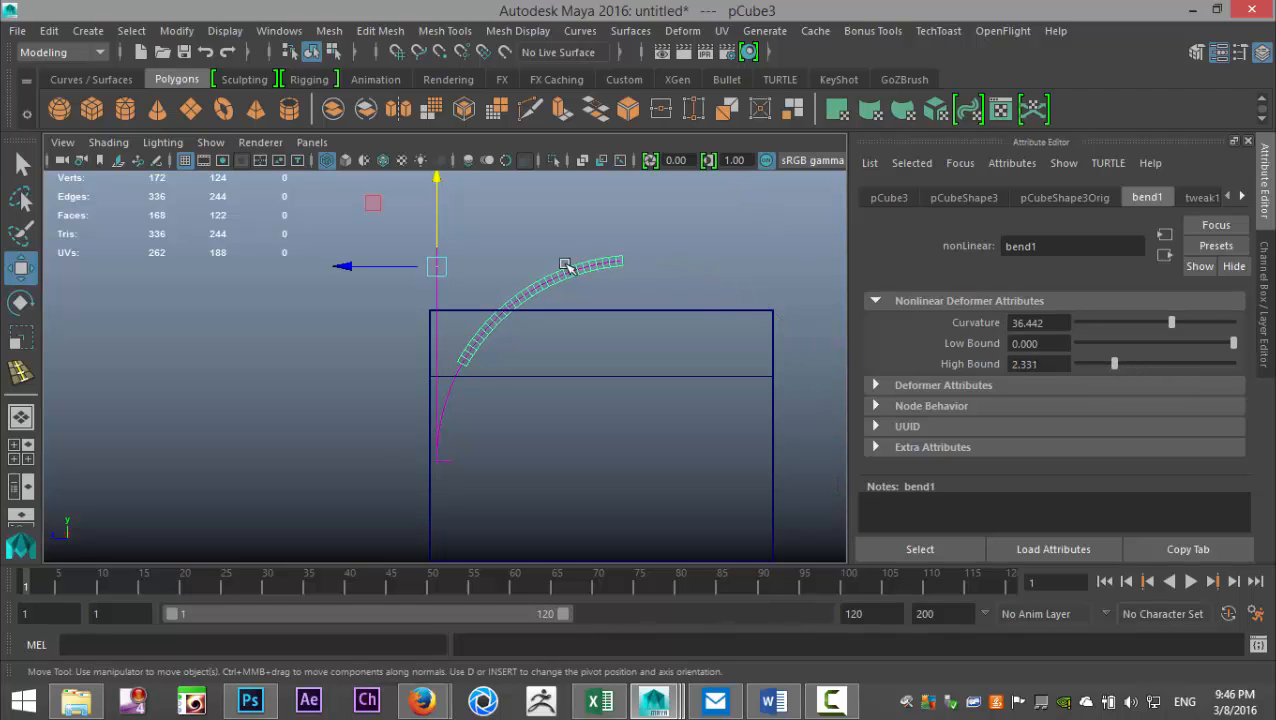
left_click_drag(436, 191, 480, 207)
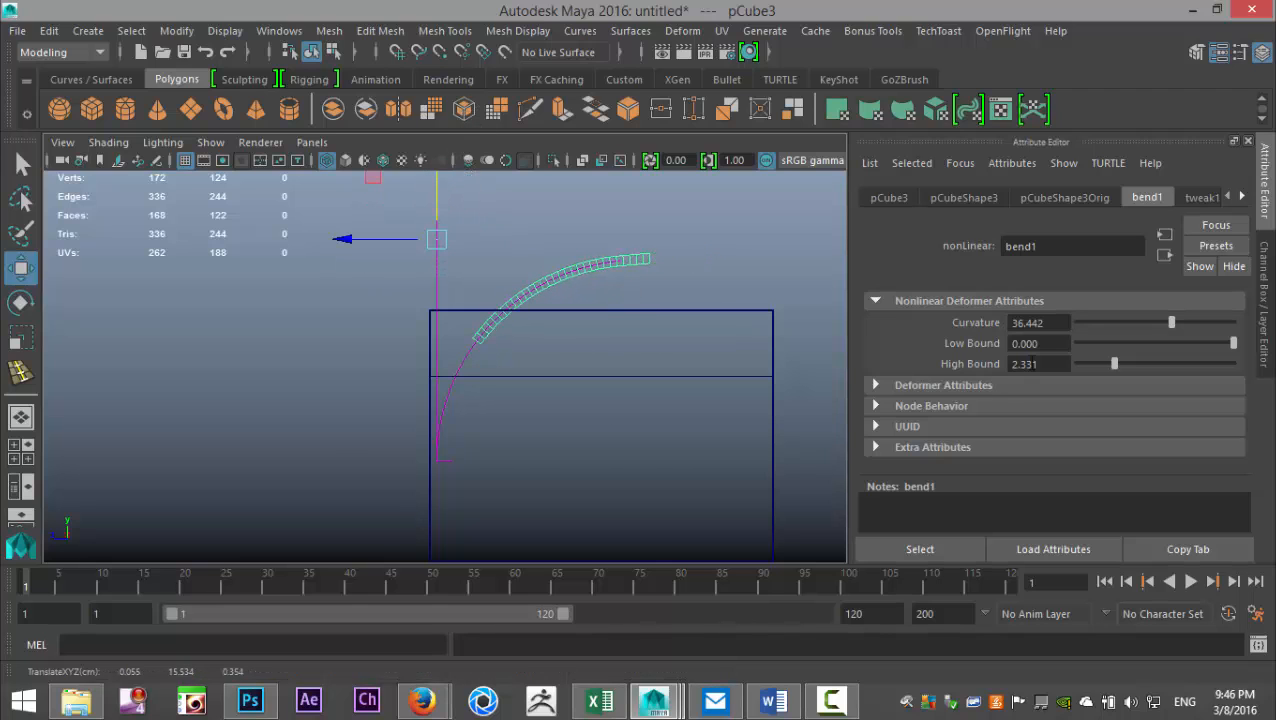
- Slide the door panel further up along Y and set the bend's high bound to 2.5
left_click(1053, 364)
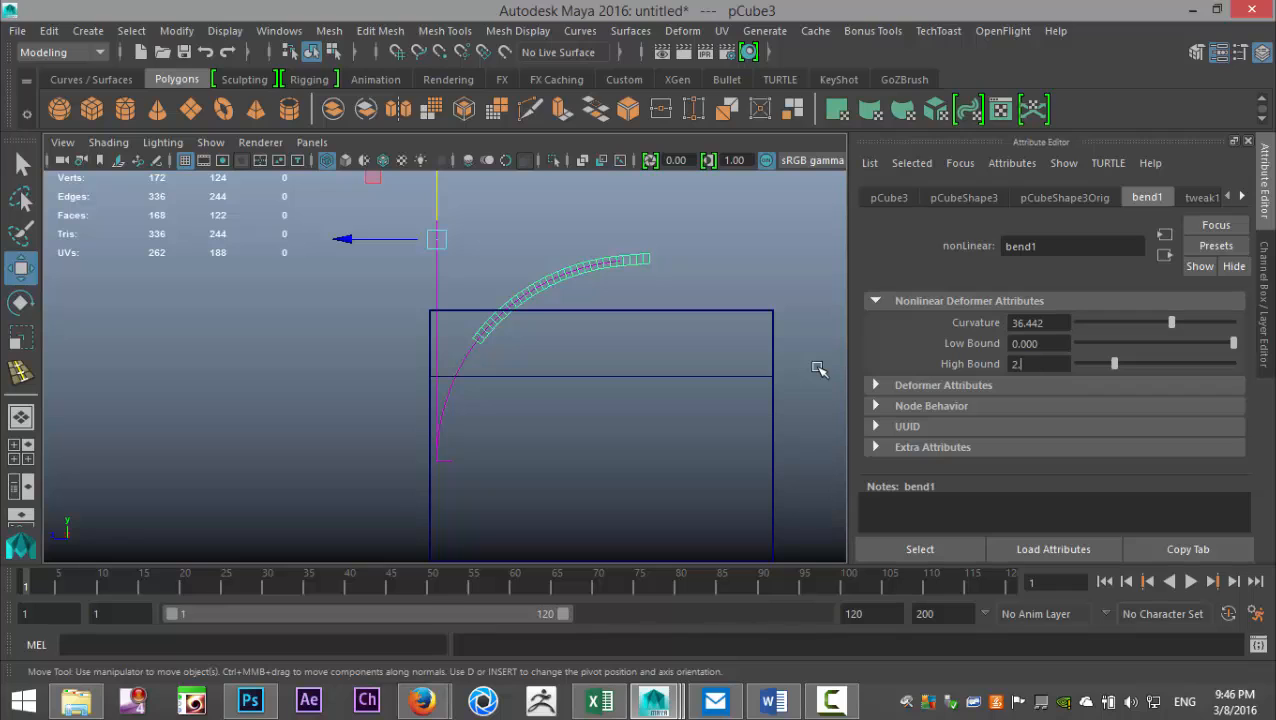
key("Return")
left_click_drag(436, 211, 465, 178)
left_click(1050, 364)
type("2")
key("Return")
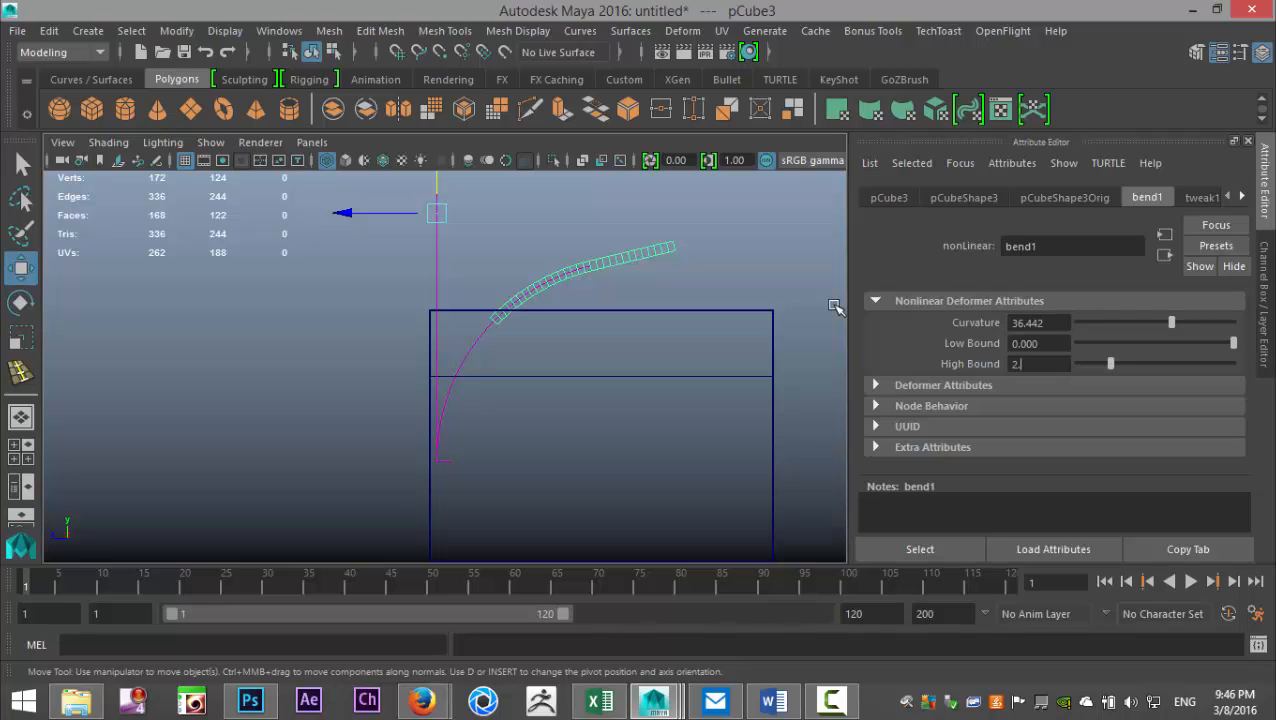
key("Return")
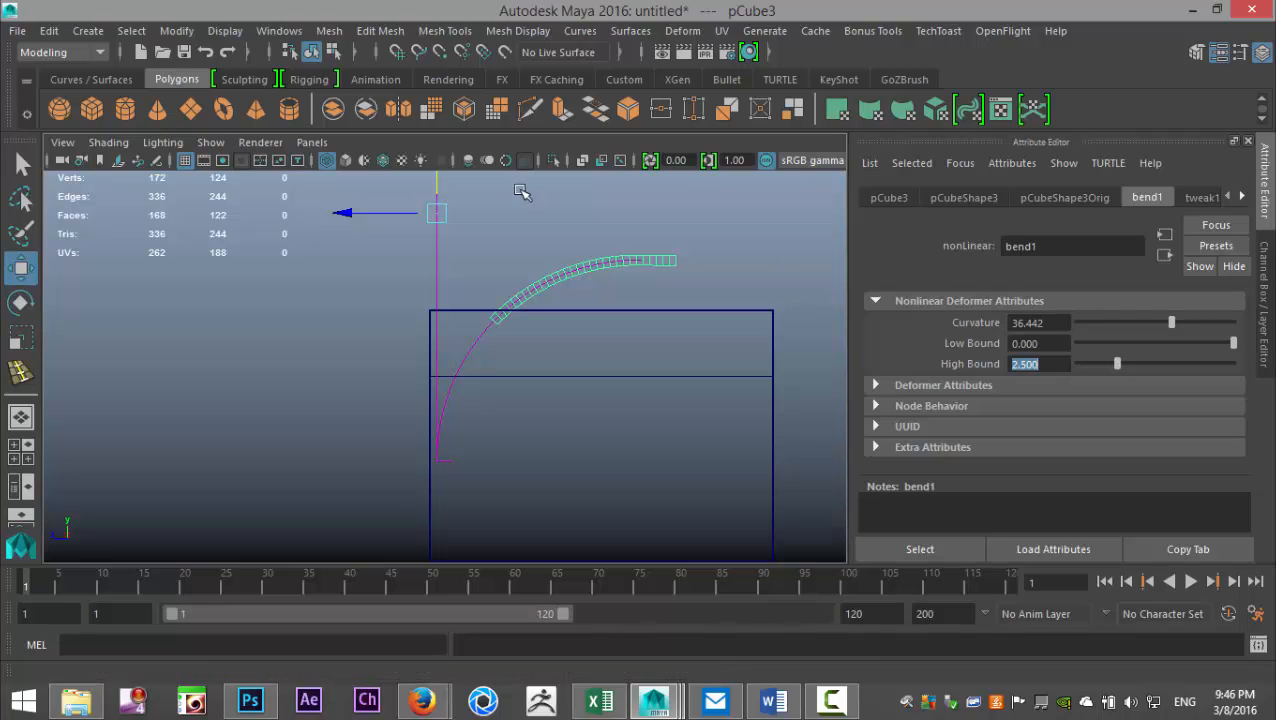
- Lower the door panel partway along the curve and set the bend's high bound to 2.4
mouse_move(439, 189)
left_mouse_down()
mouse_move(437, 260)
mouse_move(437, 192)
left_mouse_up()
left_click_drag(486, 124, 456, 235)
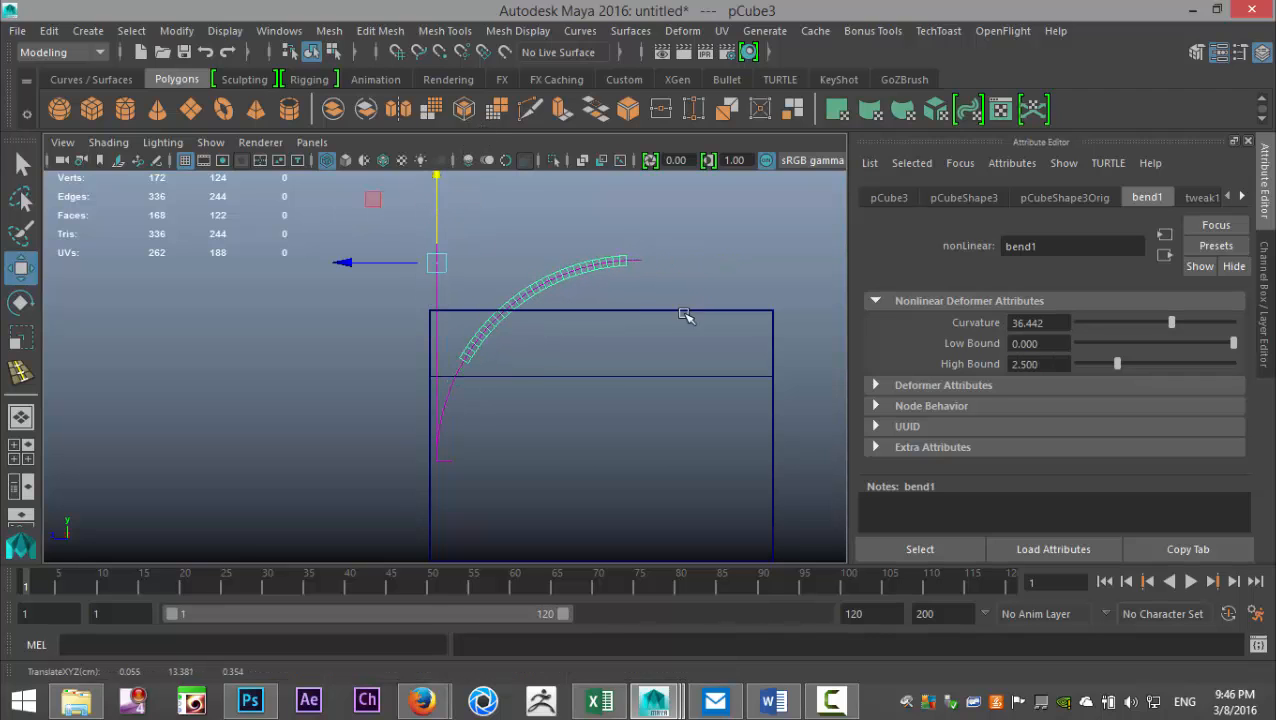
left_click(1057, 364)
key("Return")
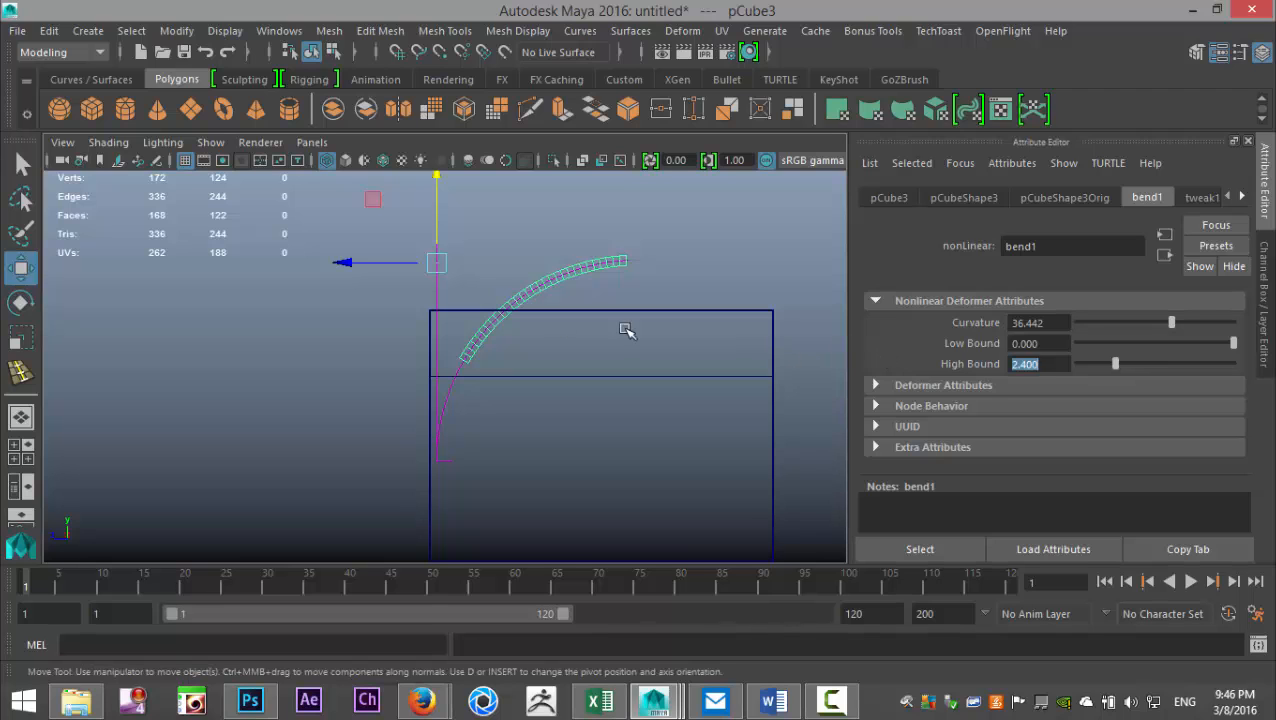
- Raise the door panel past the curve, try a high bound of 2.35, and settle on 2.45 so its top runs level
left_click_drag(441, 205, 480, 128)
left_click_drag(1050, 362, 934, 364)
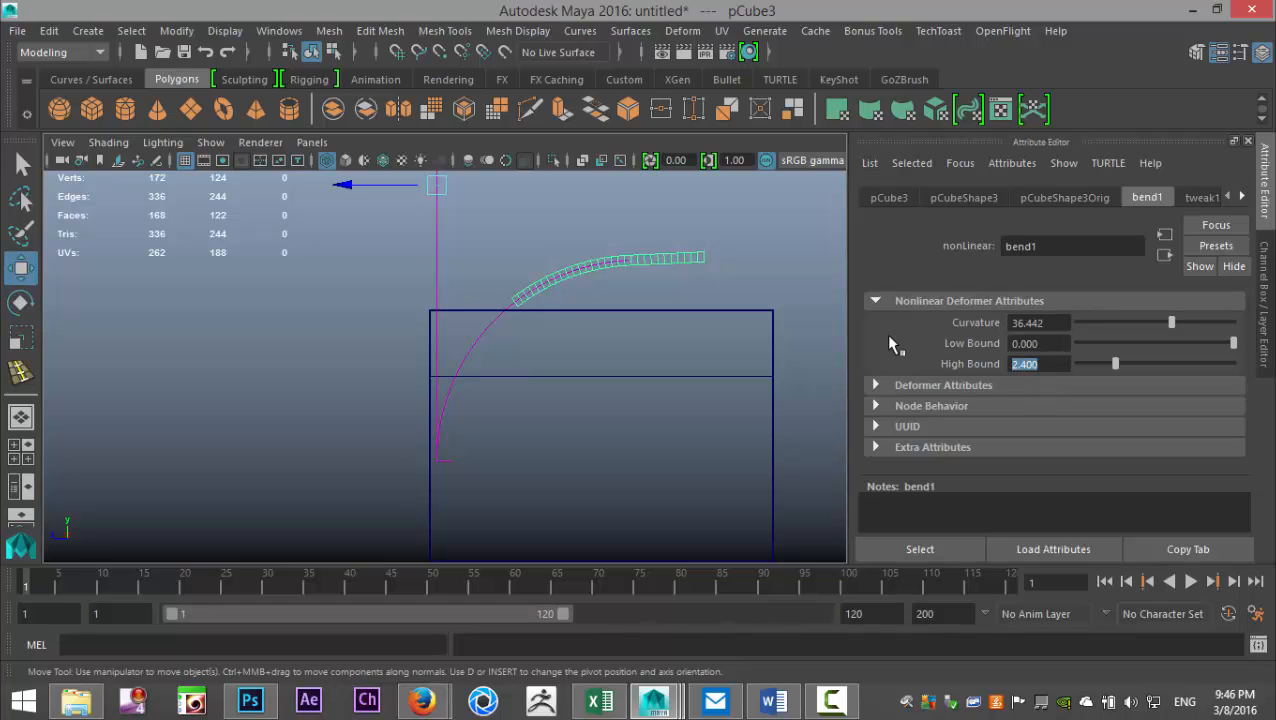
type("2.35")
key("Return")
type("2.45")
key("Return")
- Select the raised door panel and lower it along Y back into the garage doorway
scroll(380, 250, "down", 2)
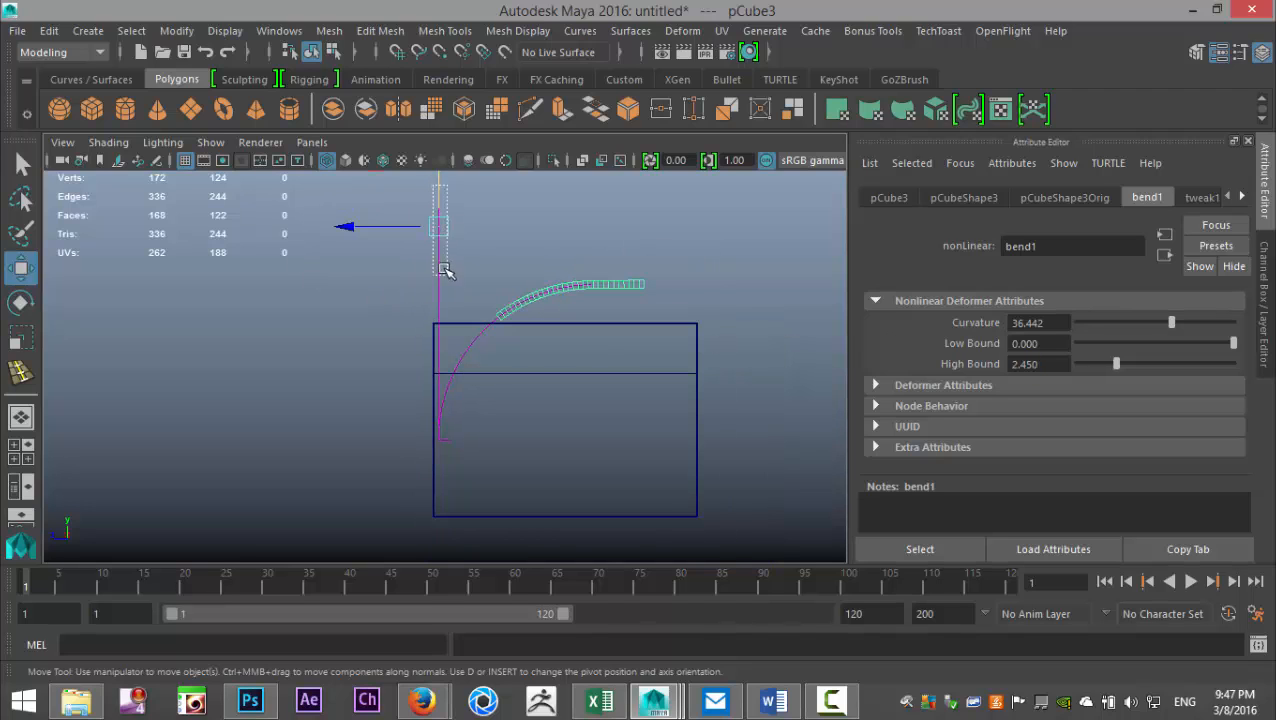
left_click(439, 266)
left_click(533, 294)
left_click(440, 284)
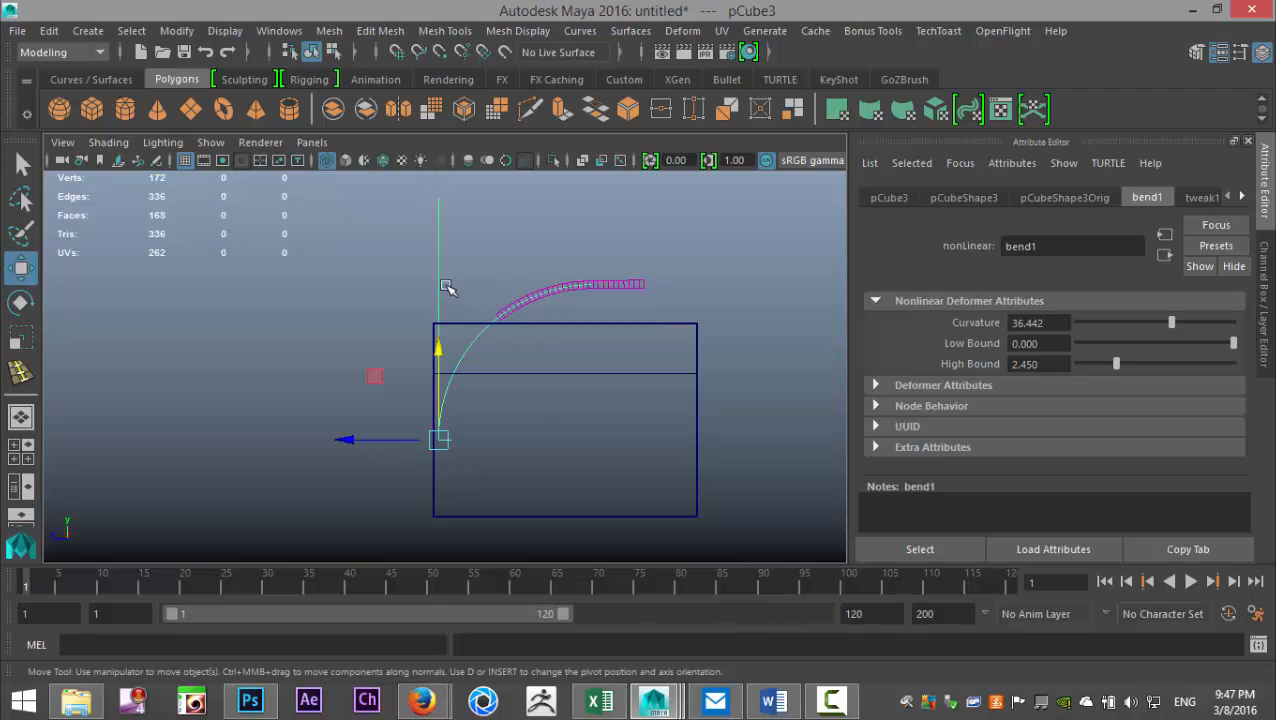
left_click(621, 285)
left_click_drag(438, 188, 500, 402)
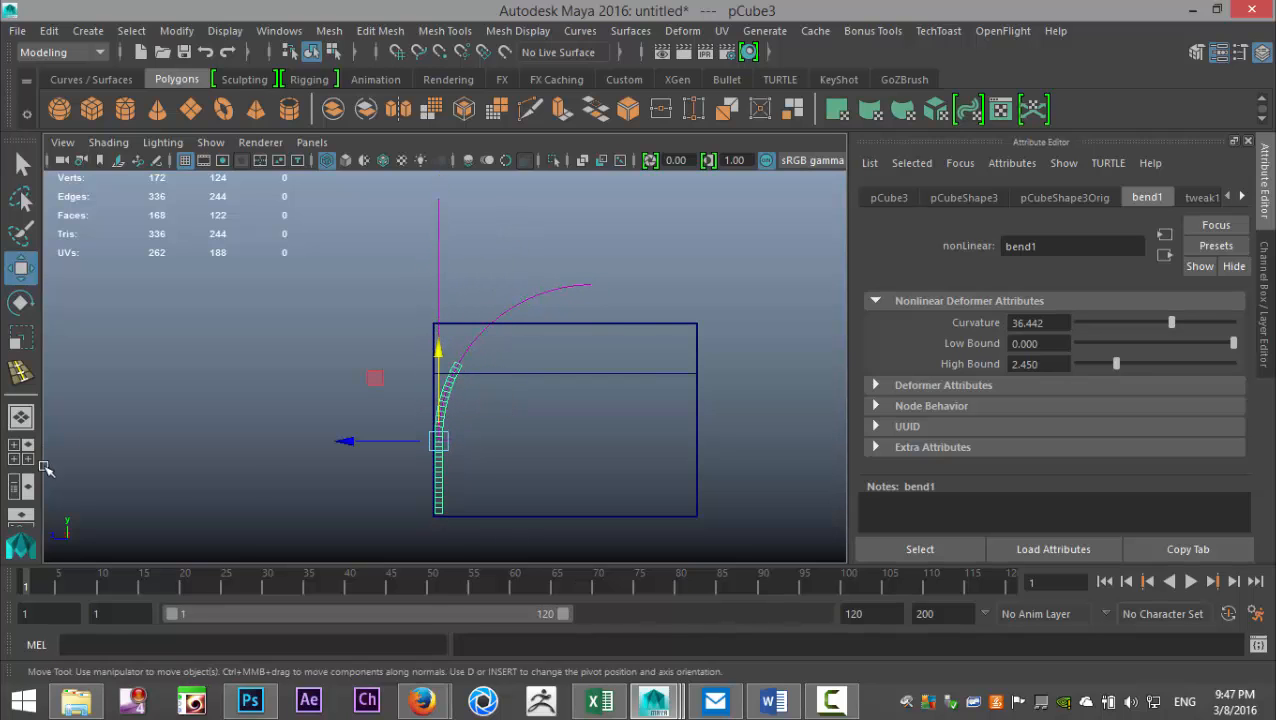
- In the enlarged front view, select the garage's upper two rows of vertices and raise them along Y
left_click(29, 454)
key("space")
left_click(22, 456)
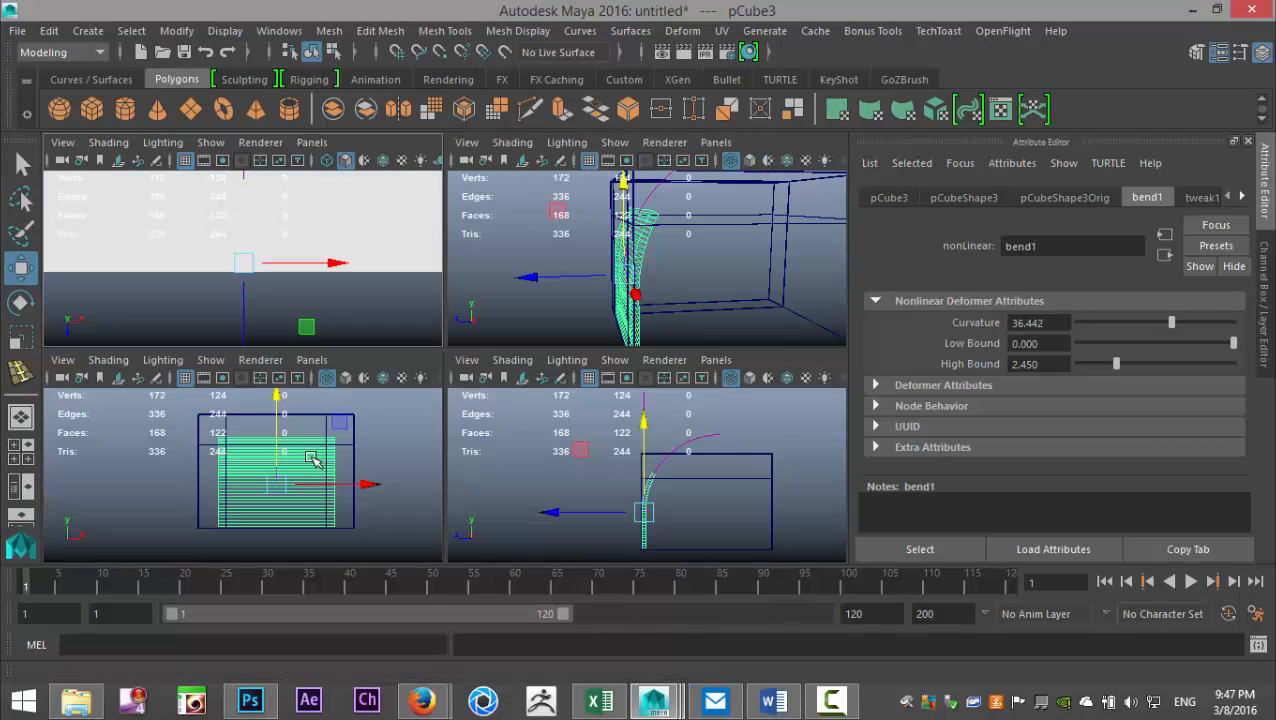
key("space")
middle_click_drag(547, 427, 535, 479, "alt")
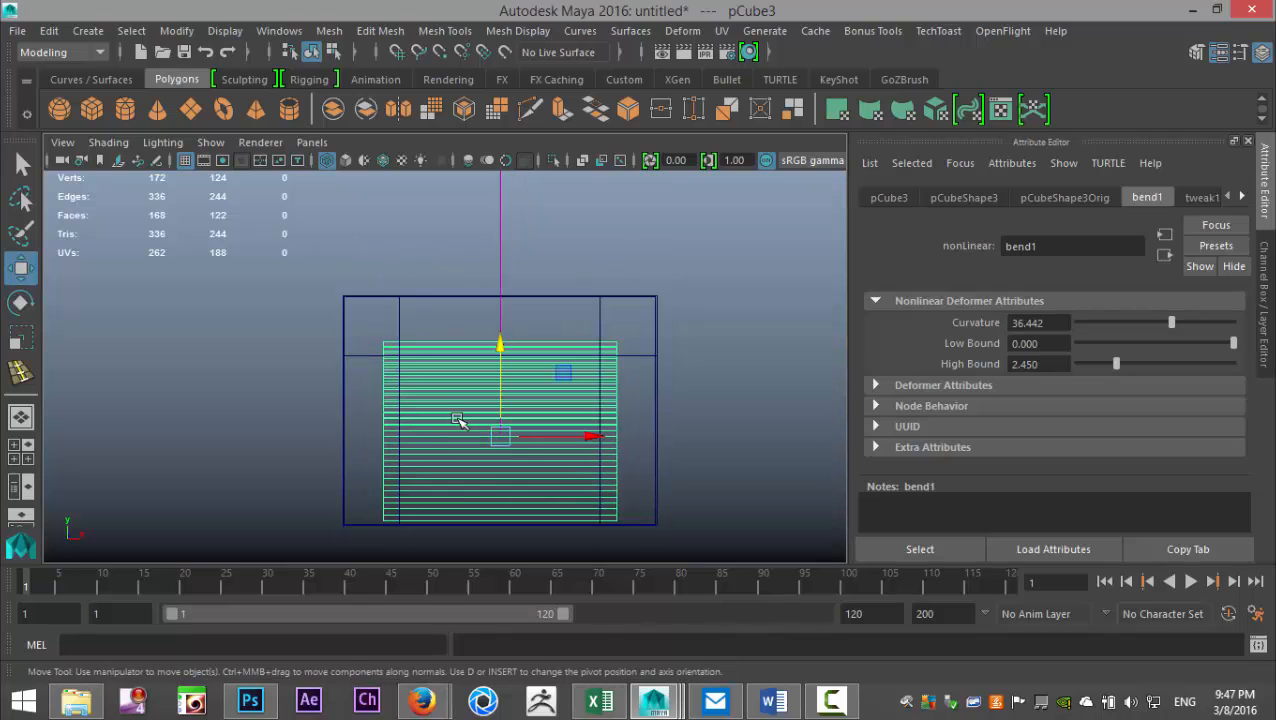
right_click_drag(409, 304, 322, 187)
left_click_drag(278, 265, 720, 379)
scroll(502, 279, "down", 2)
left_click_drag(481, 248, 490, 204)
- Select the garage's middle row of vertices in the front view and lower it to the door panel's top edge
left_click(30, 453)
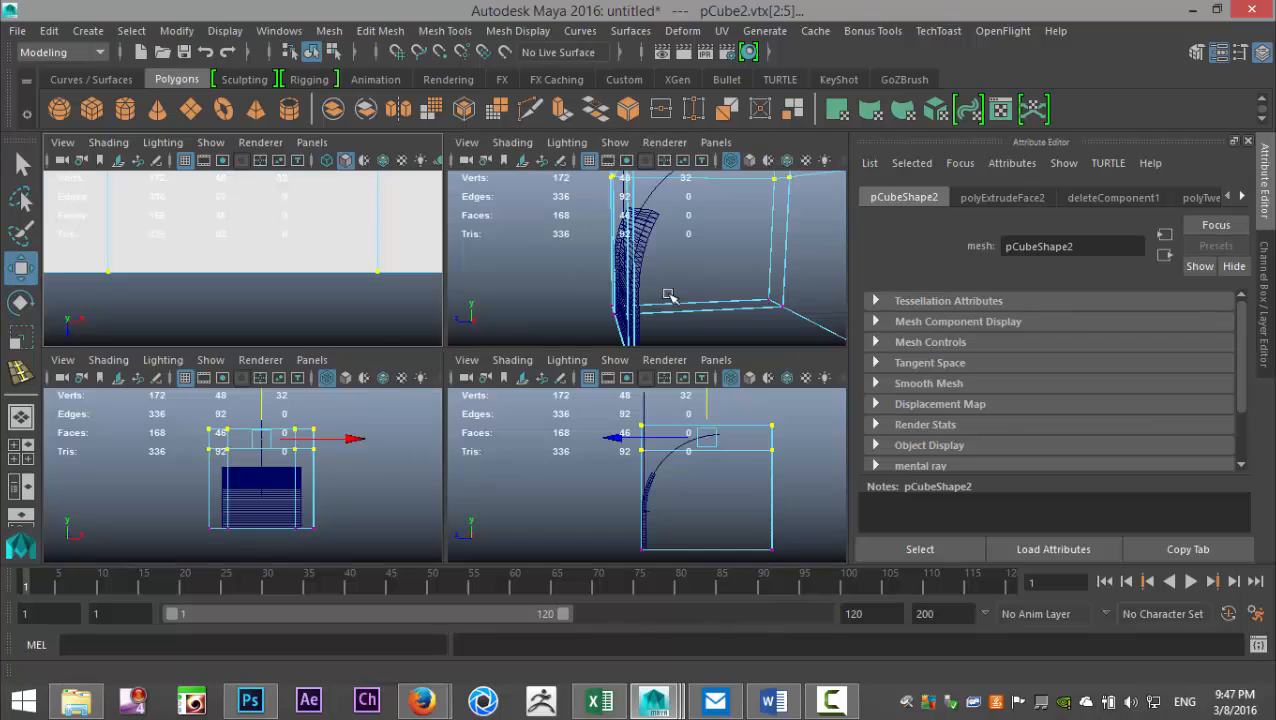
key("space")
left_click_drag(350, 305, 640, 338)
left_click_drag(482, 218, 498, 255)
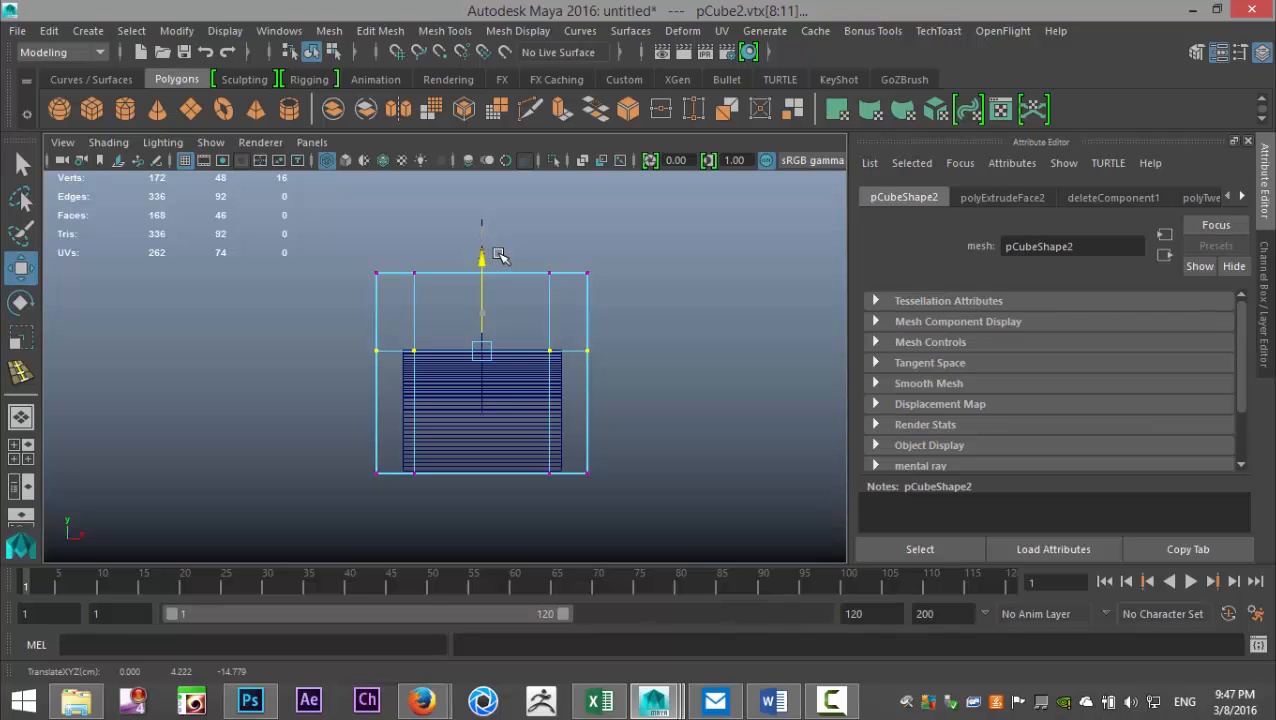
- Show the garage in an enlarged perspective view with shaded display
left_click(30, 453)
key("space")
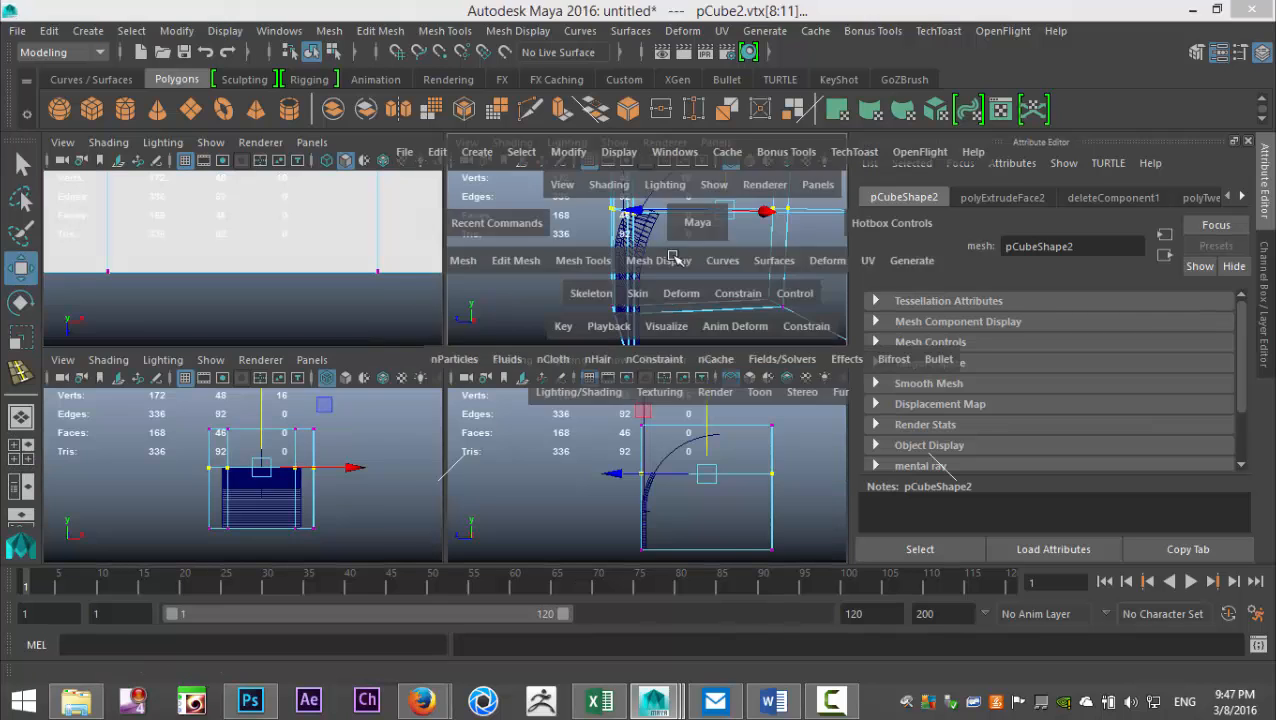
key("5")
scroll(516, 336, "down", 5)
scroll(505, 342, "up", 4)
mouse_move(466, 456)
left_mouse_down("alt")
mouse_move(523, 426)
mouse_move(498, 464)
mouse_move(584, 490)
mouse_move(546, 262)
mouse_move(561, 262)
mouse_move(598, 185)
mouse_move(604, 291)
left_mouse_up("alt")
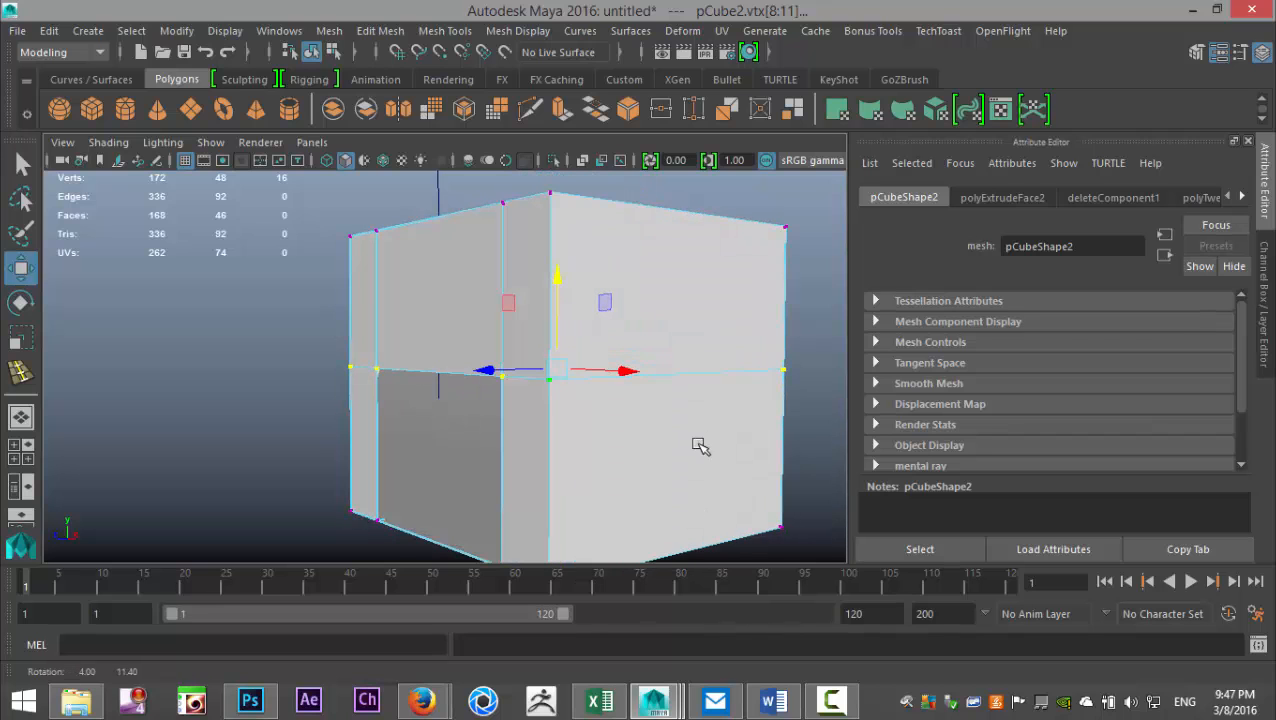
- Select the door panel and slide it vertically in wireframe and shaded display, leaving it at about Y -5.418
left_click(443, 476)
left_click_drag(445, 359, 527, 373)
key("4")
left_click_drag(434, 352, 384, 399)
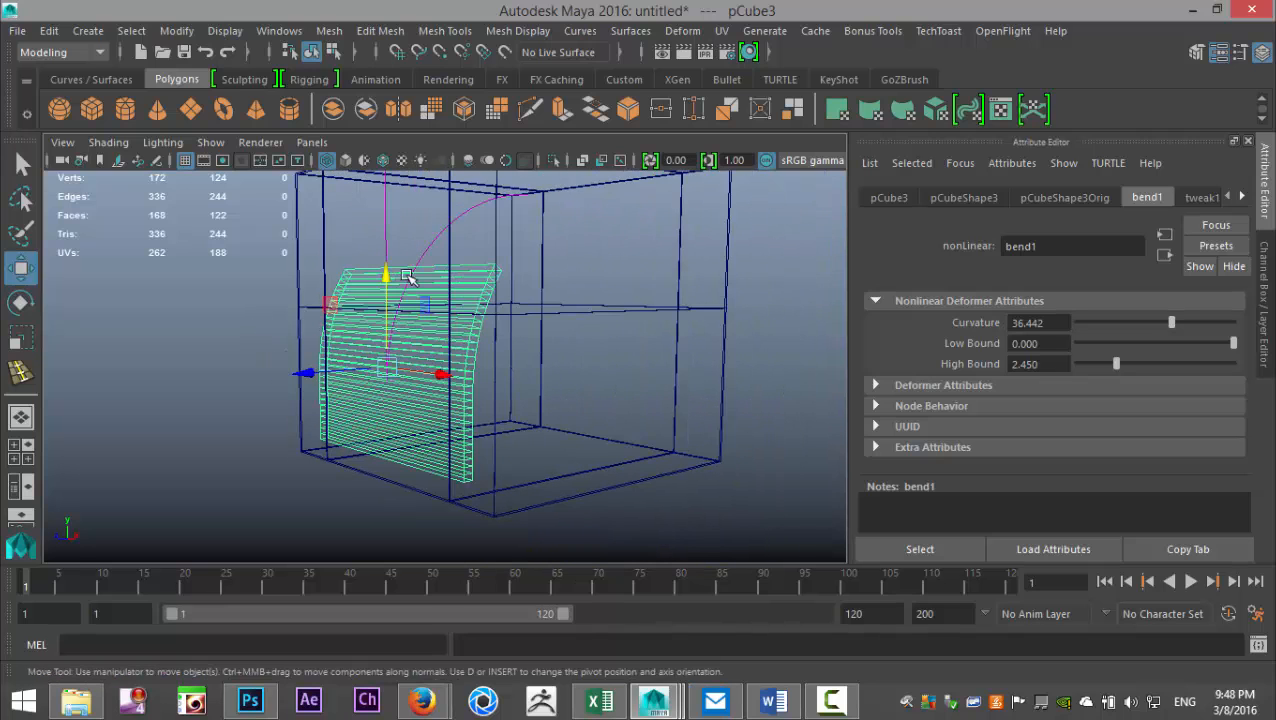
mouse_move(384, 276)
left_mouse_down()
mouse_move(379, 322)
mouse_move(419, 345)
mouse_move(430, 277)
mouse_move(434, 300)
mouse_move(470, 242)
mouse_move(490, 251)
mouse_move(488, 302)
left_mouse_up()
key("5")
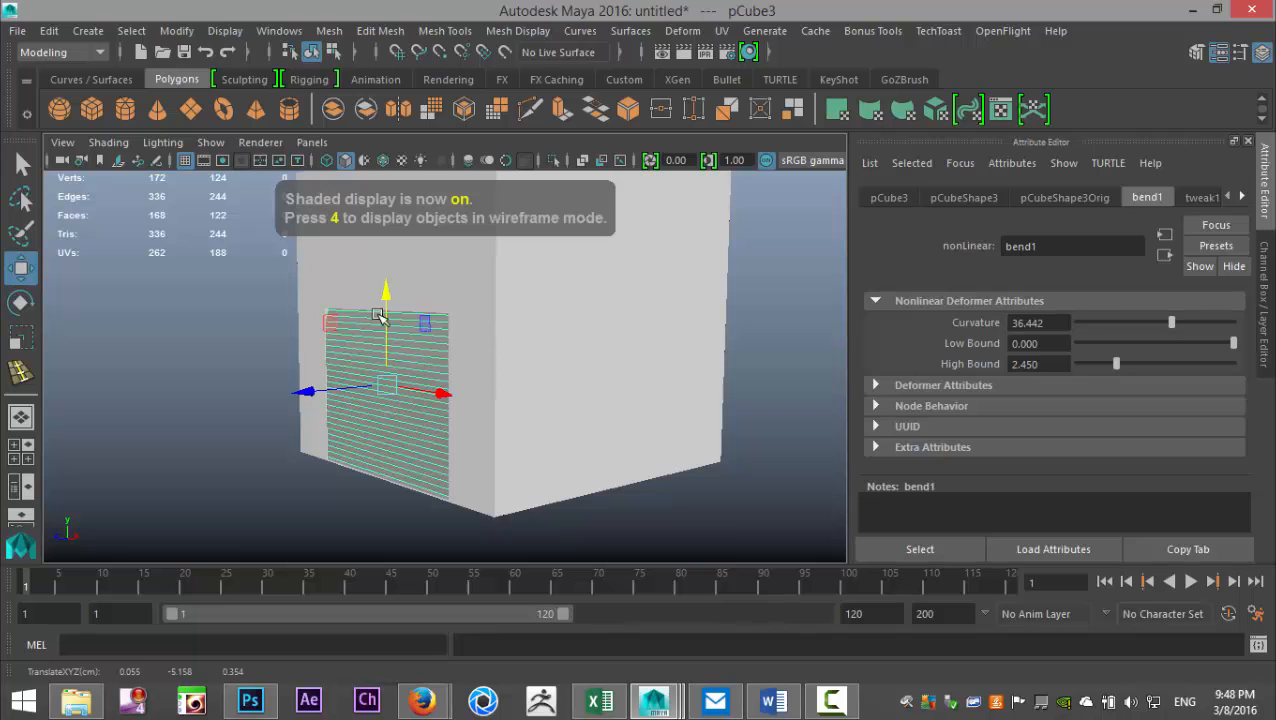
left_click_drag(383, 299, 413, 299)
- Show the door panel's transform channels and lower the panel to a Translate Y of about -6.418
middle_click_drag(651, 317, 678, 342, "alt")
left_click_drag(644, 424, 678, 403, "alt")
key("ctrl+a")
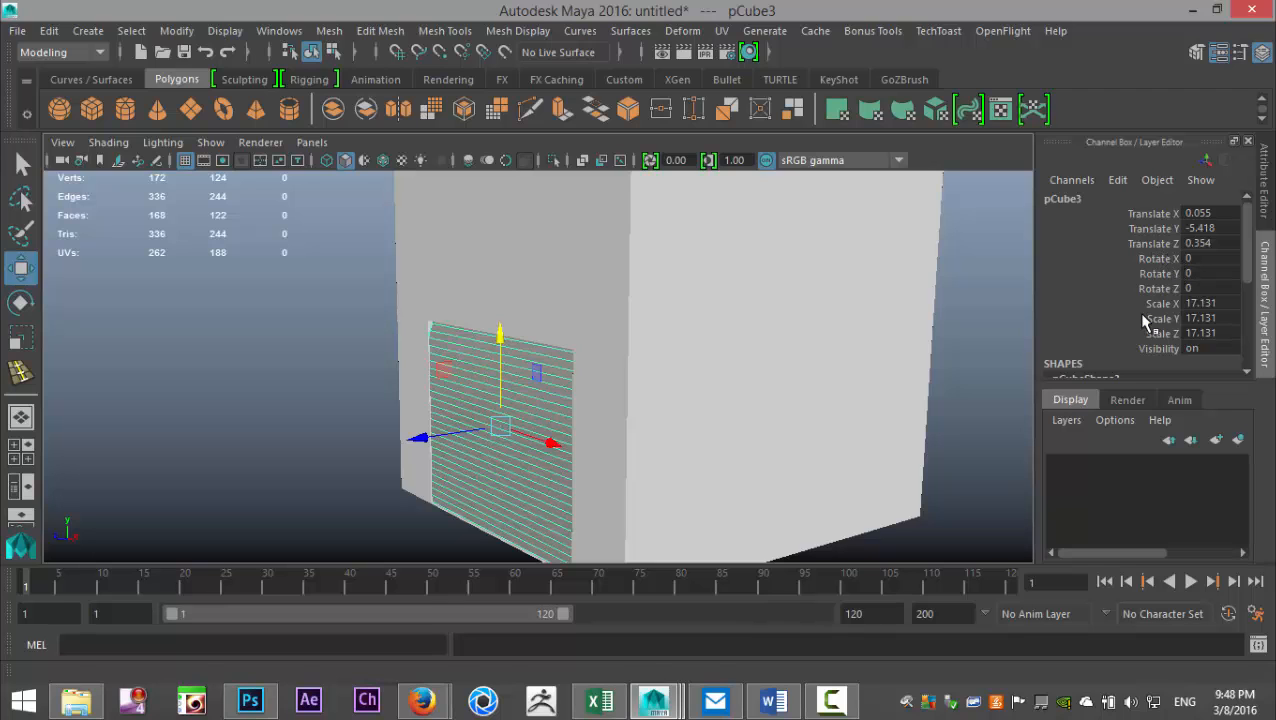
mouse_move(500, 335)
left_mouse_down()
mouse_move(498, 296)
mouse_move(501, 358)
left_mouse_up()
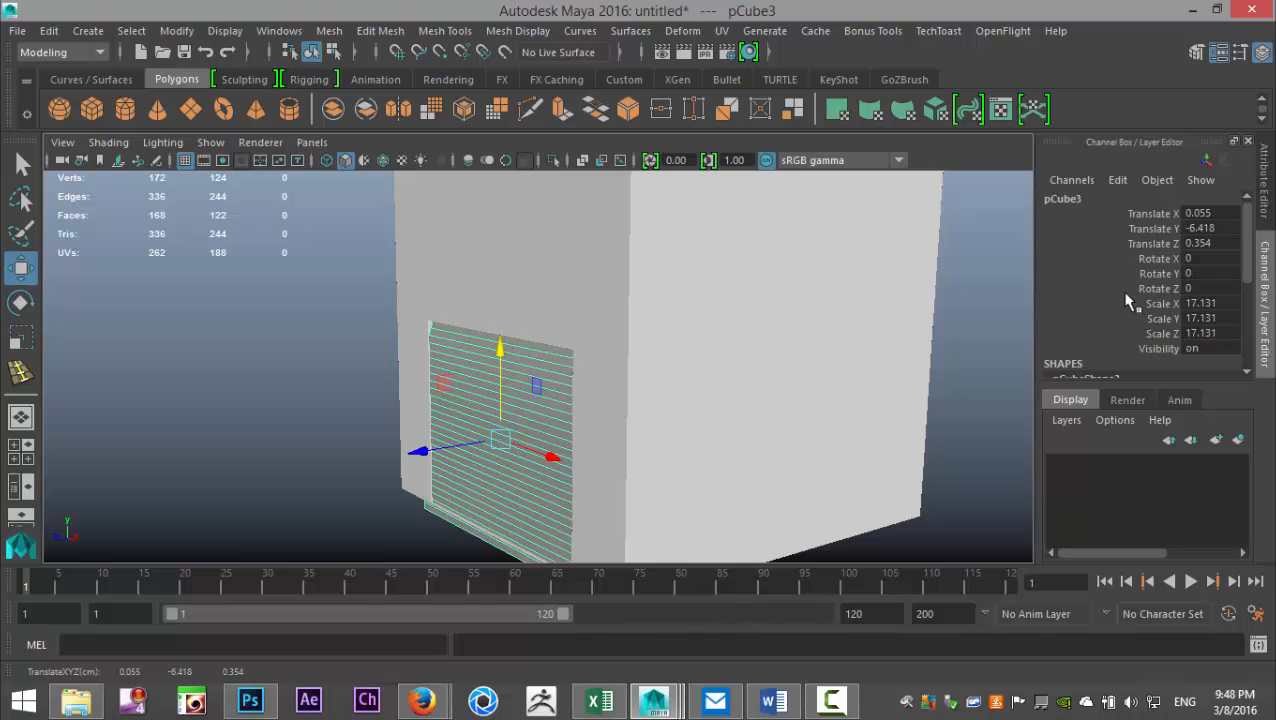
- Lock the door panel's Translate X, Translate Z and all Rotate and Scale channels, leaving Translate Y free
left_click(1147, 214)
left_click_drag(1145, 245, 1160, 333, "ctrl")
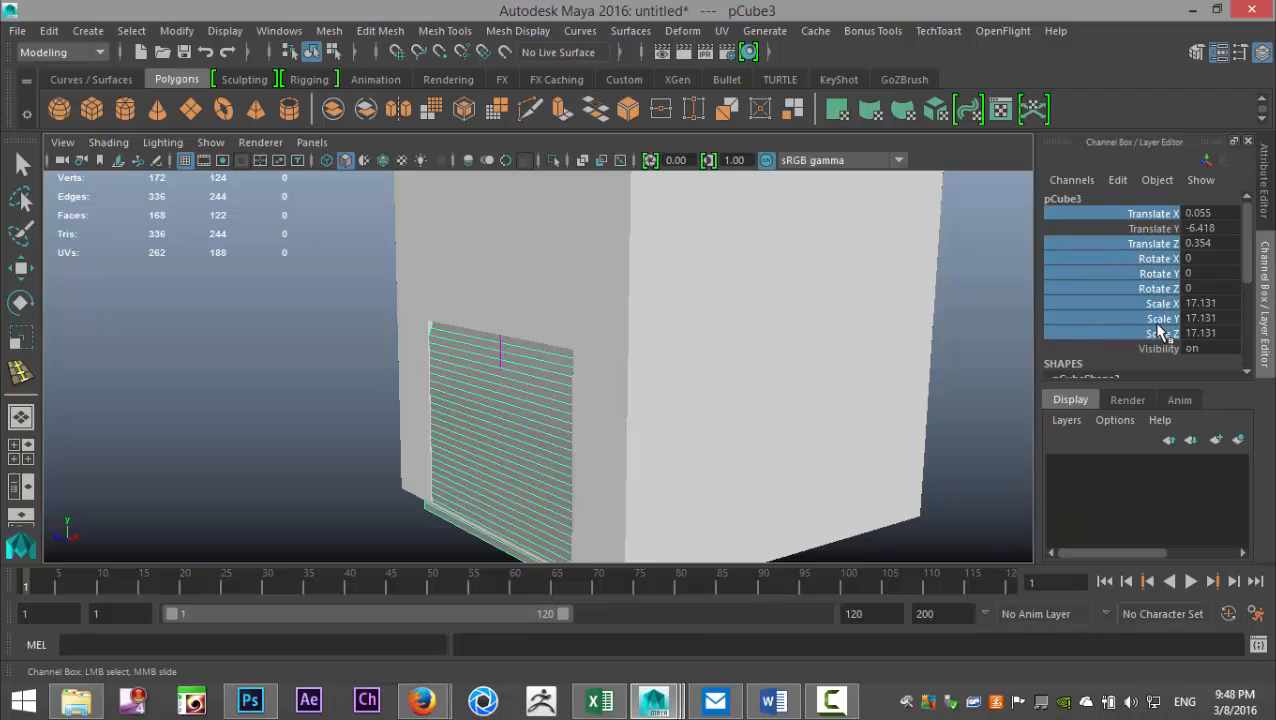
right_click(1146, 306)
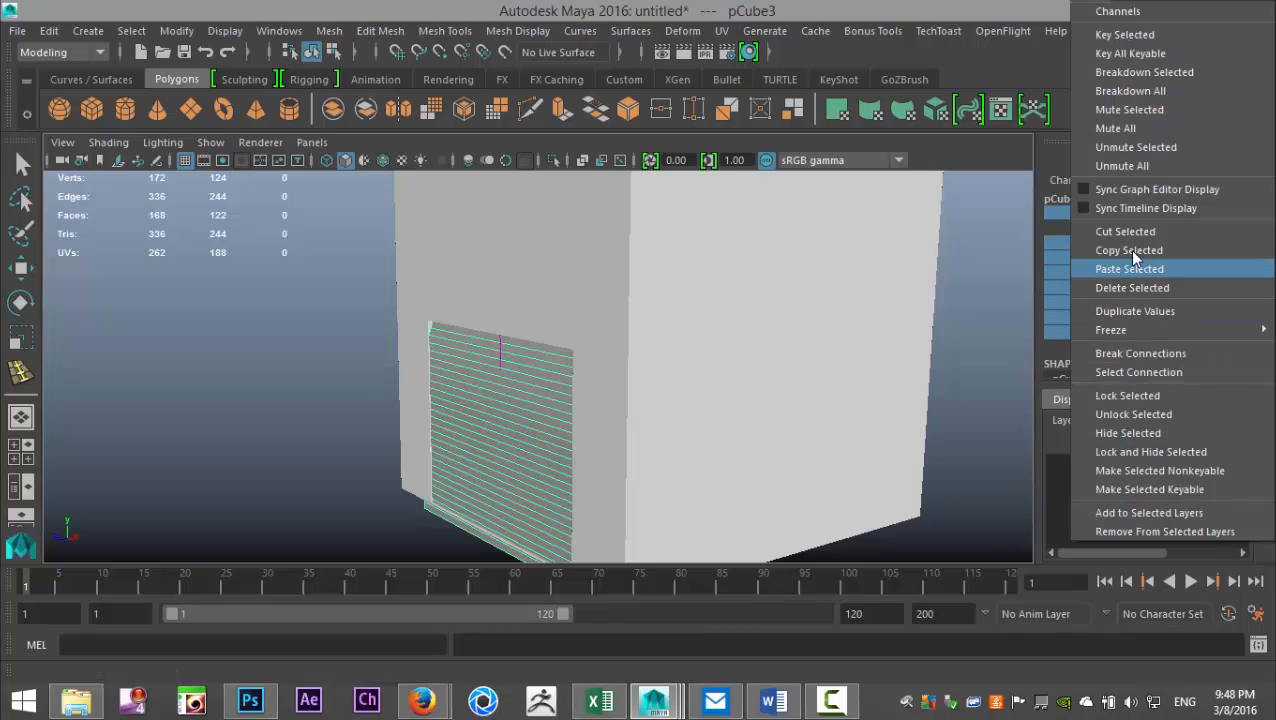
left_click(1166, 402)
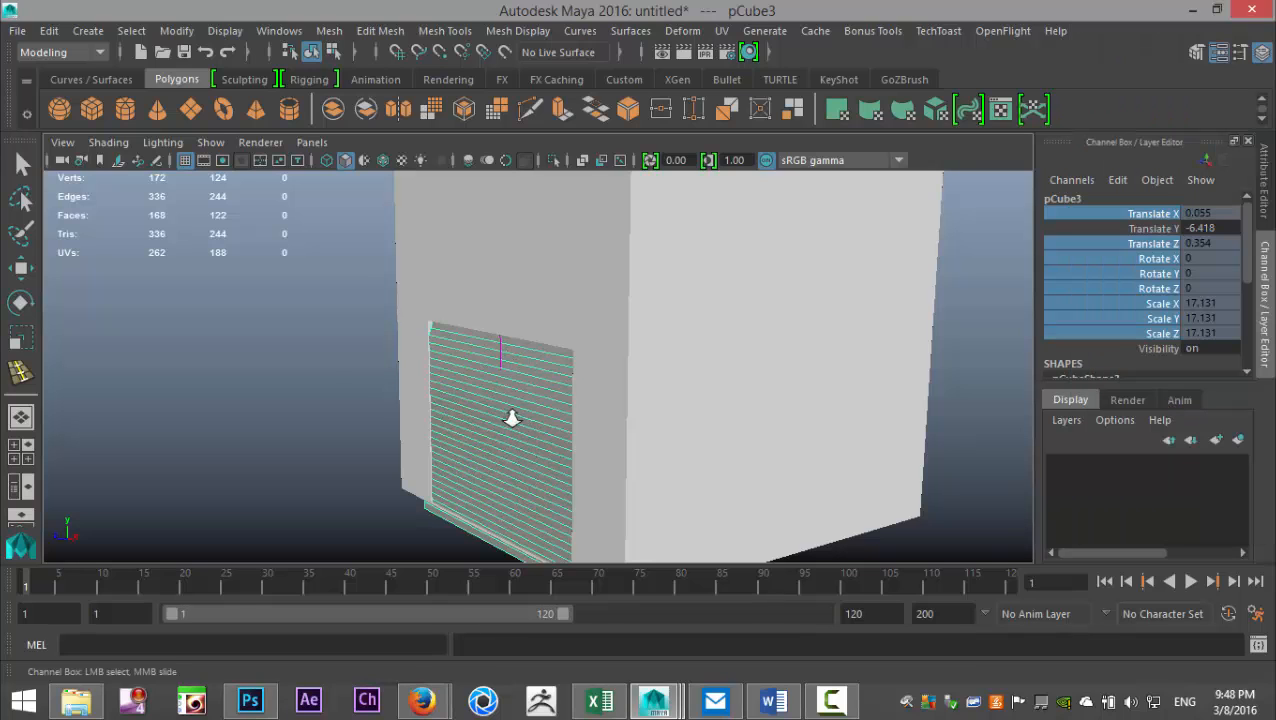
- Raise the door panel to a Translate Y of about -2.546 to test the door opening
scroll(511, 418, "down", 5)
key("w")
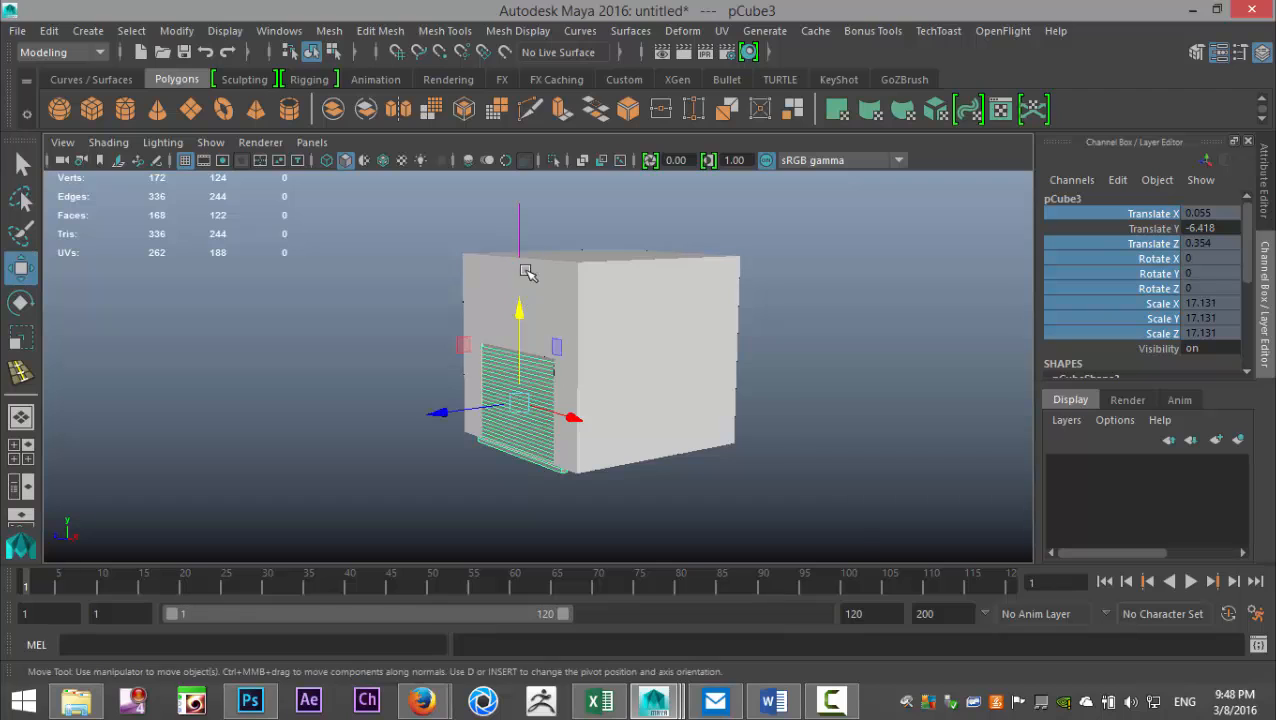
mouse_move(521, 308)
left_mouse_down()
mouse_move(521, 265)
mouse_move(527, 285)
mouse_move(543, 274)
mouse_move(540, 300)
left_mouse_up()
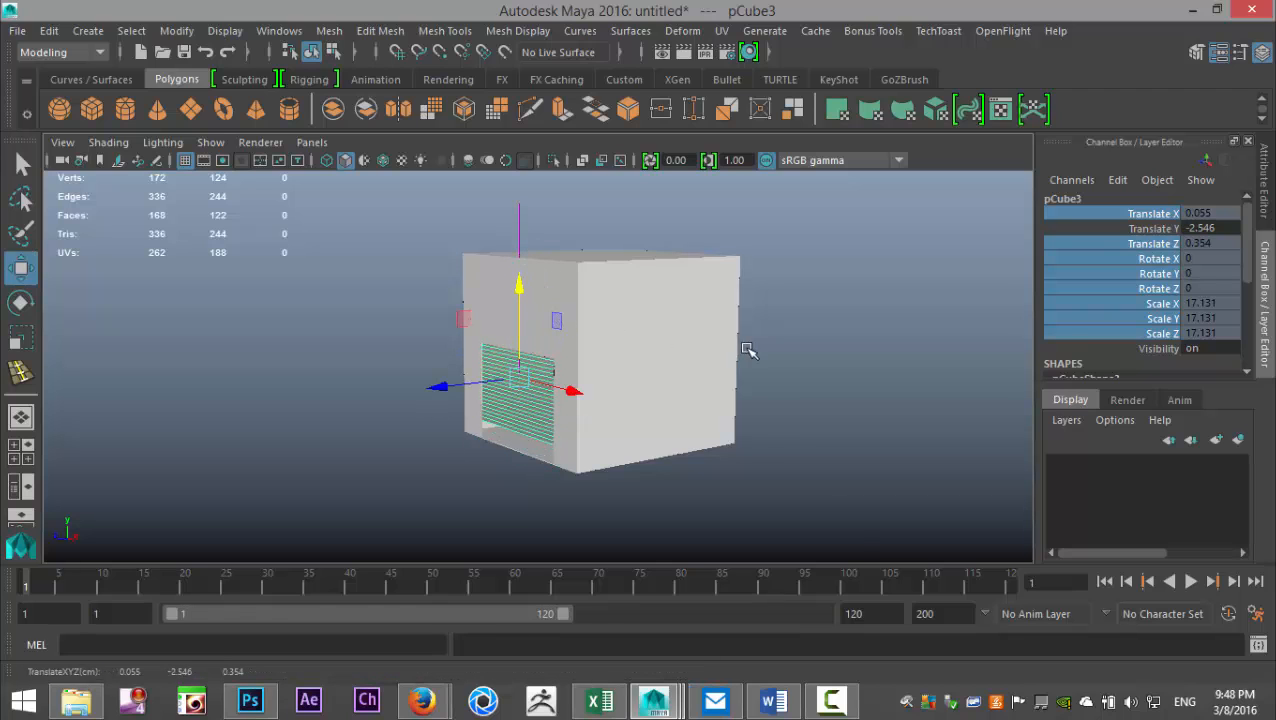
- Show the door panel's transform attributes and expand its Translate limit settings
key("ctrl+a")
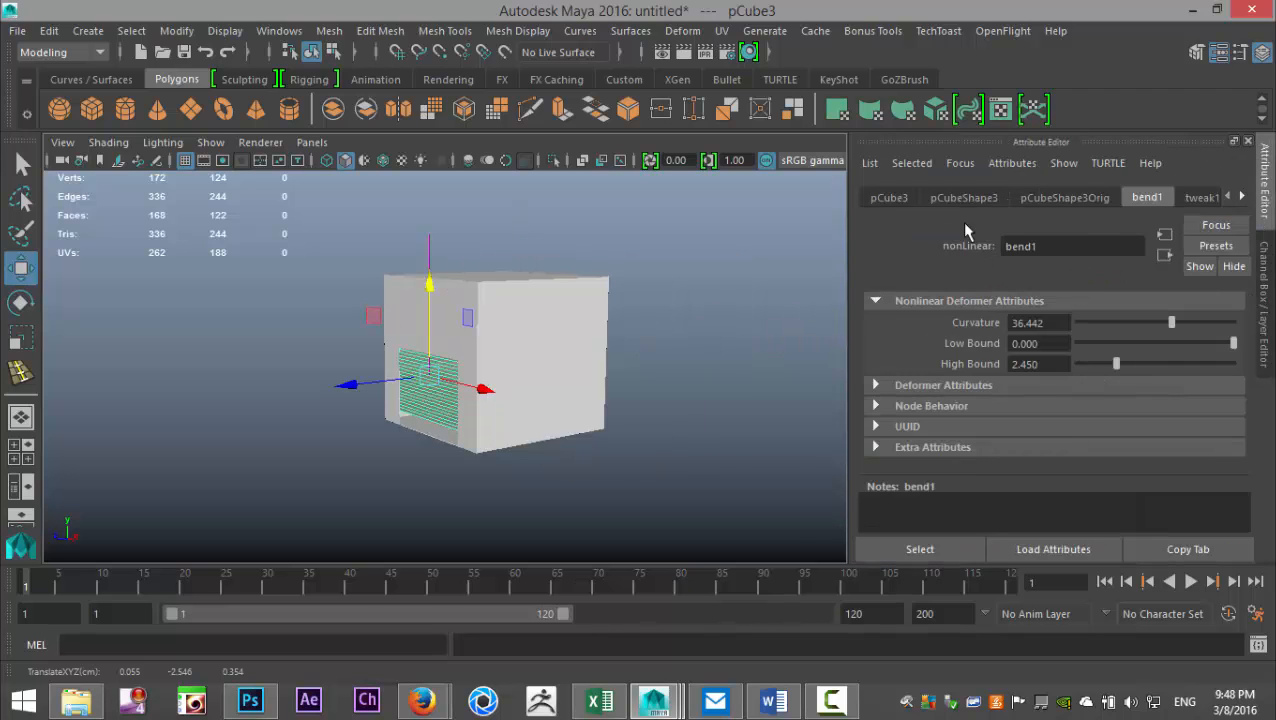
left_click(899, 199)
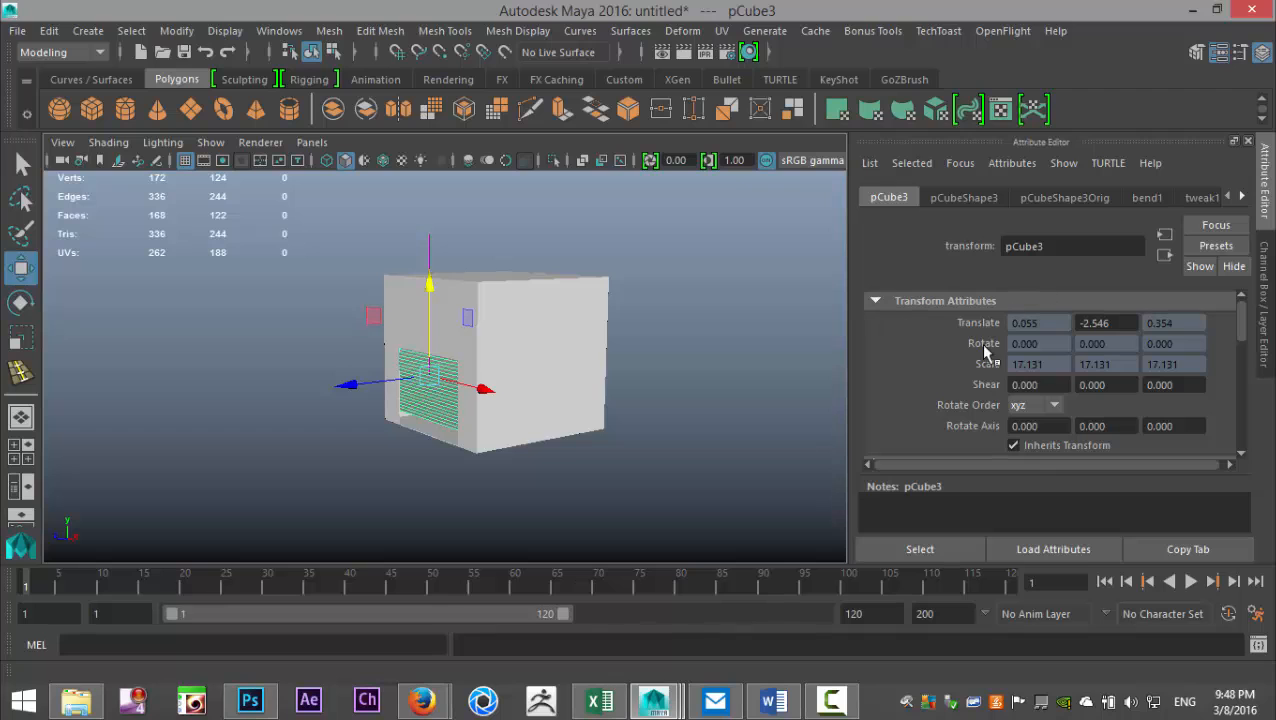
left_click_drag(1245, 332, 1249, 370)
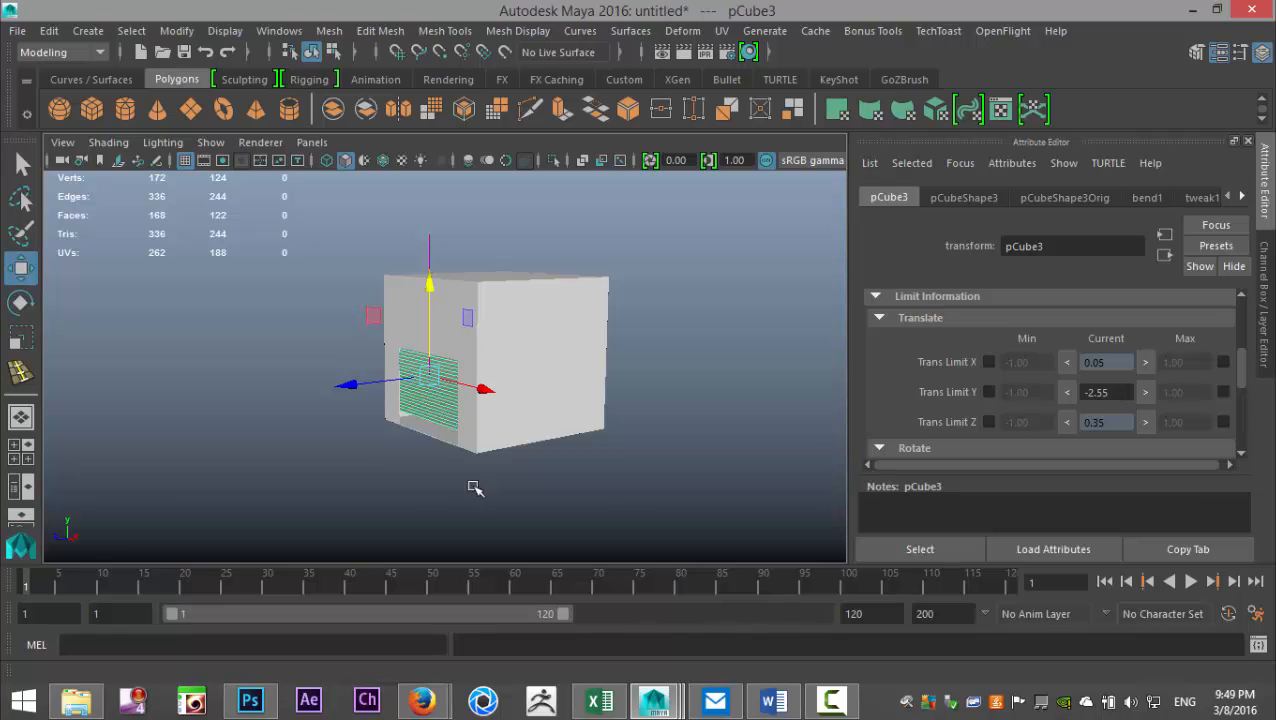
- Lower the door panel in the side view to the garage floor, at a Translate Y of about -5.36
left_click(40, 459)
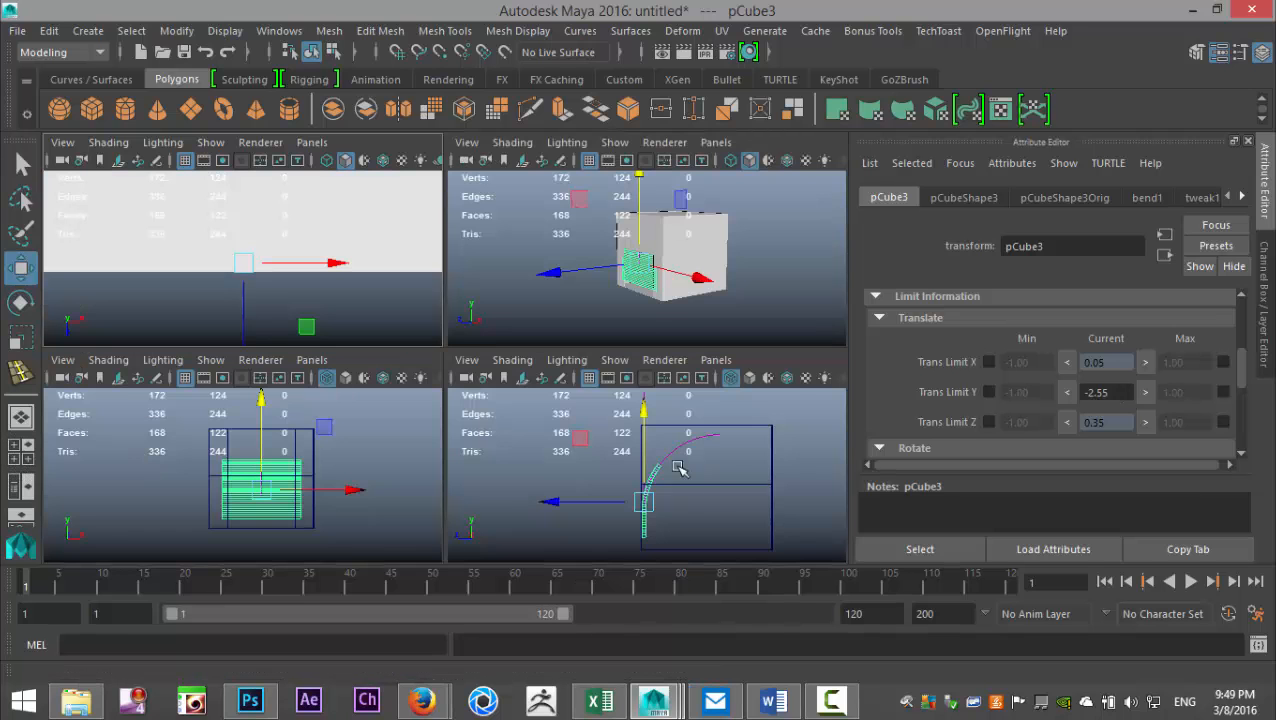
key("space")
scroll(590, 499, "up", 3)
middle_click_drag(590, 499, 625, 359, "alt")
left_click_drag(473, 207, 477, 241)
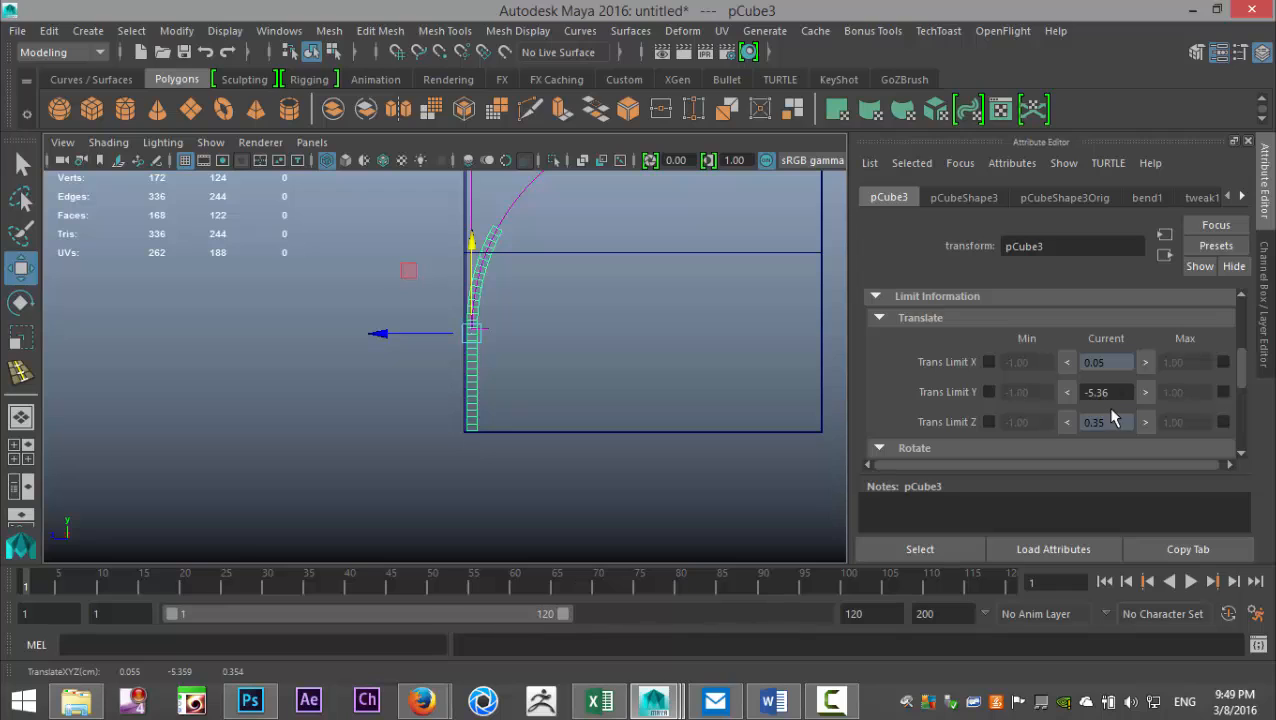
- Enable the door panel's minimum Y translation limit and set it to -5.36
left_click(988, 392)
left_click_drag(1047, 392, 900, 381)
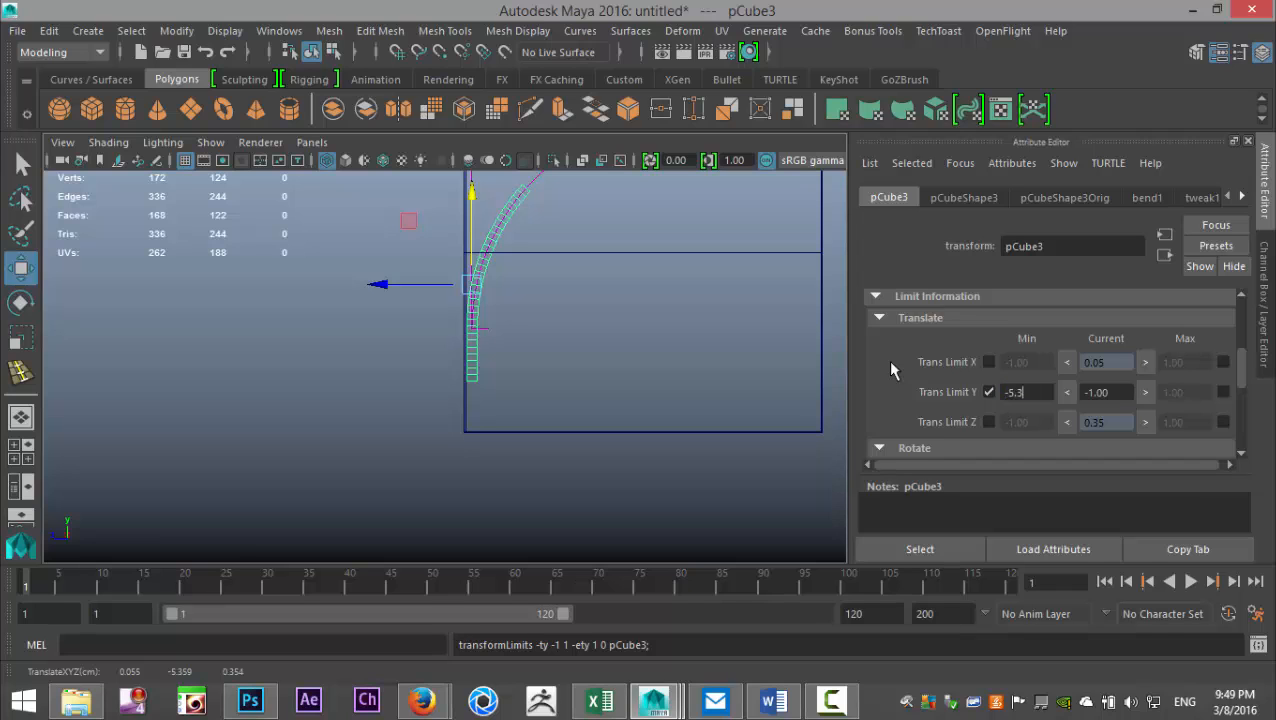
key("Return")
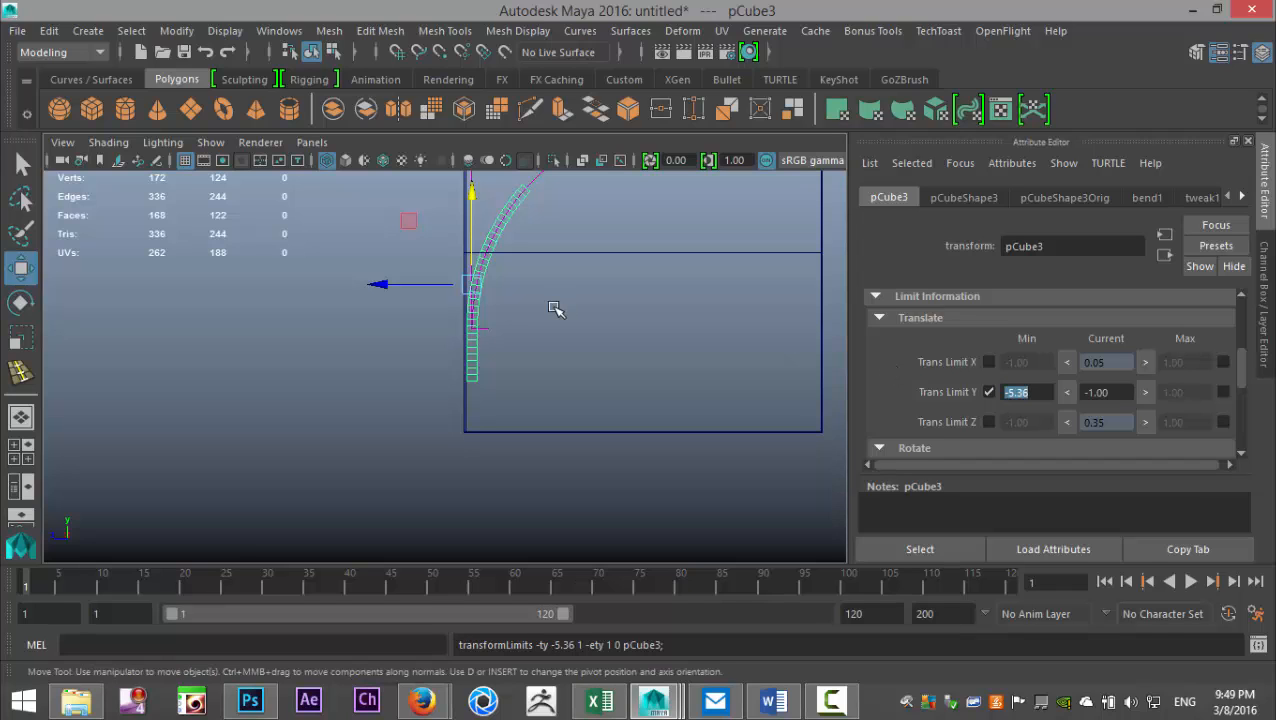
- Raise the door panel to about Y 23.77 under the garage roof, then enable its maximum Y translation limit at 23.50
left_click_drag(474, 208, 478, 253)
middle_click_drag(565, 367, 527, 435, "alt")
left_click_drag(462, 390, 668, 55)
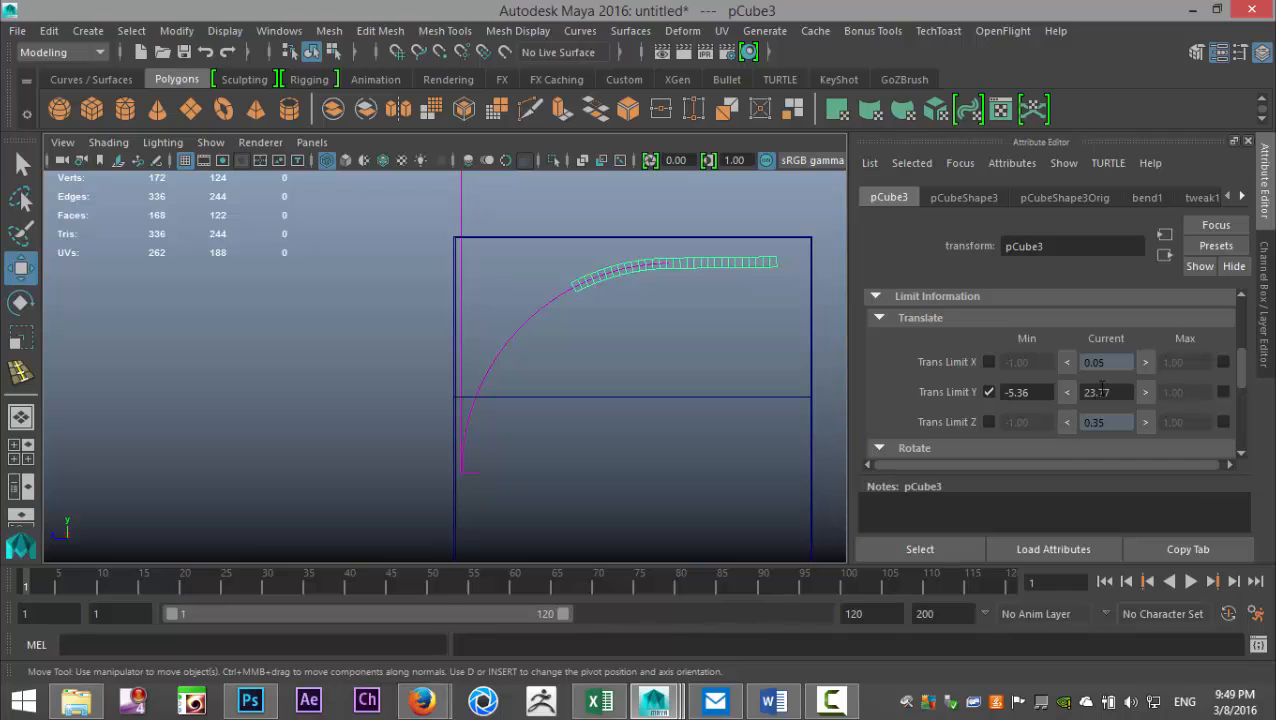
left_click(1223, 392)
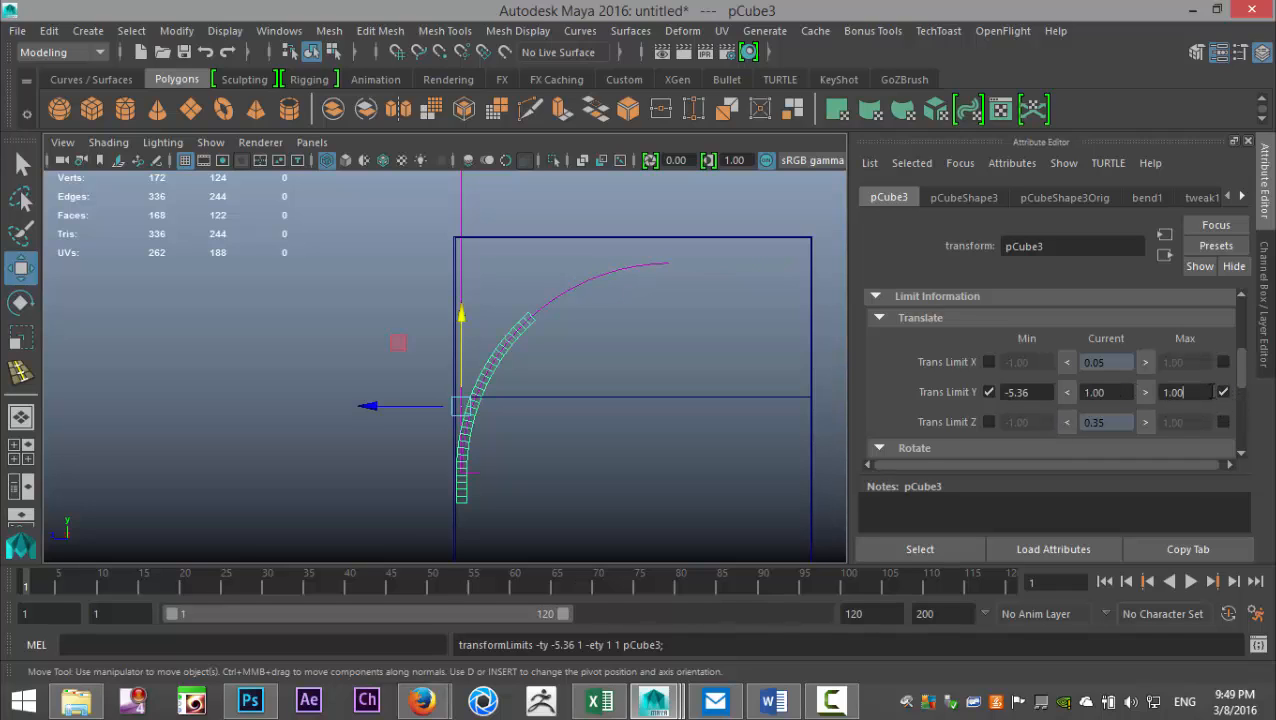
key("Return")
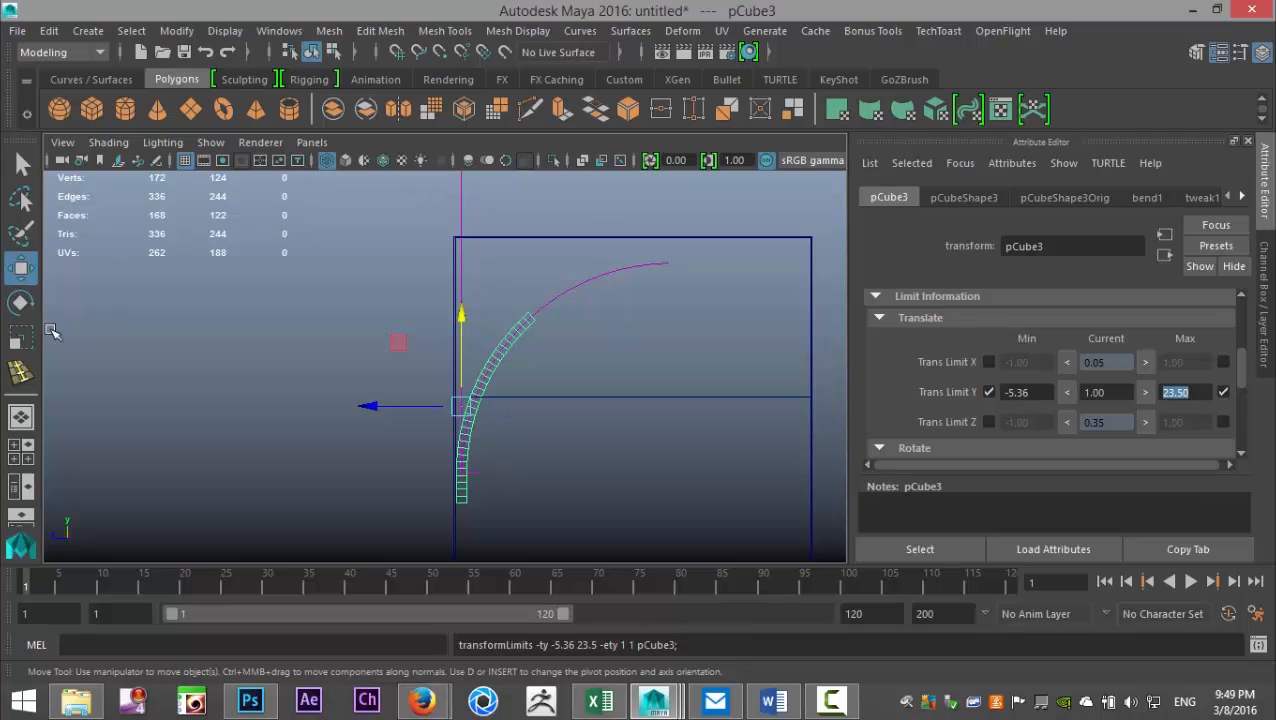
- Return to the shaded perspective view and lower the door panel to a Translate Y of about -5.35
left_click(20, 448)
key("space")
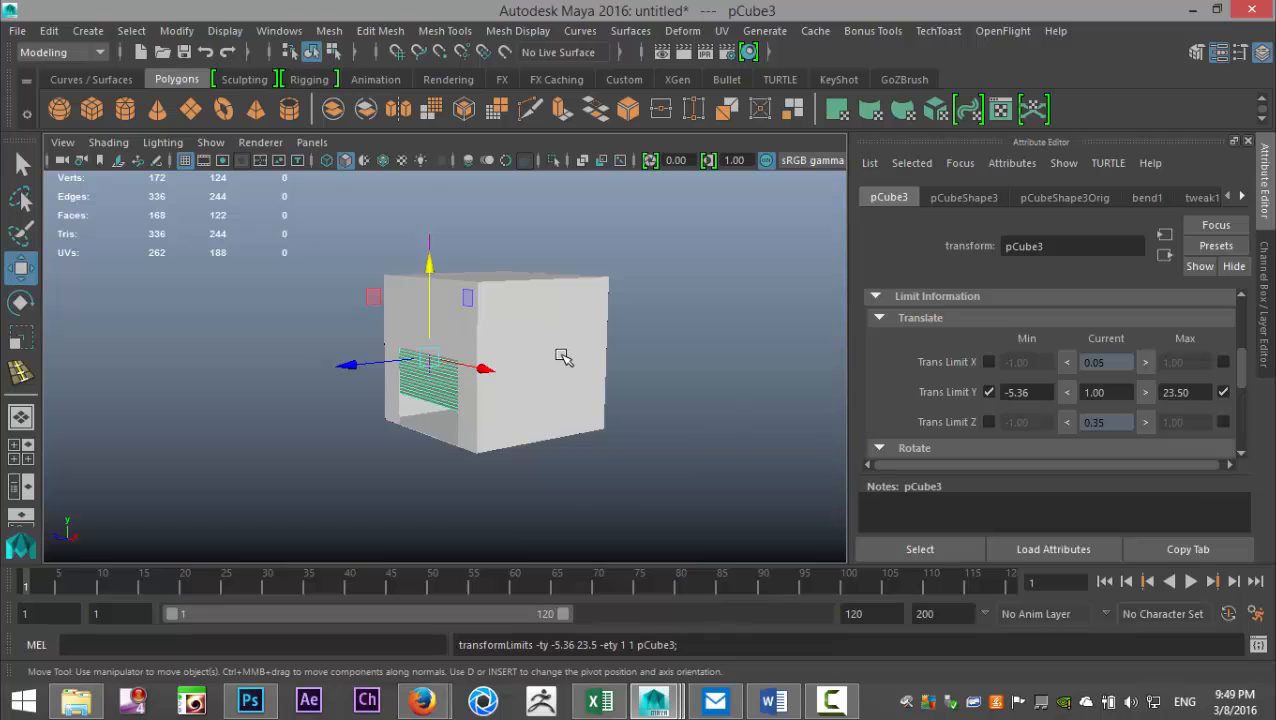
scroll(562, 352, "up", 3)
left_click_drag(418, 259, 426, 700)
left_click_drag(310, 484, 406, 429, "alt")
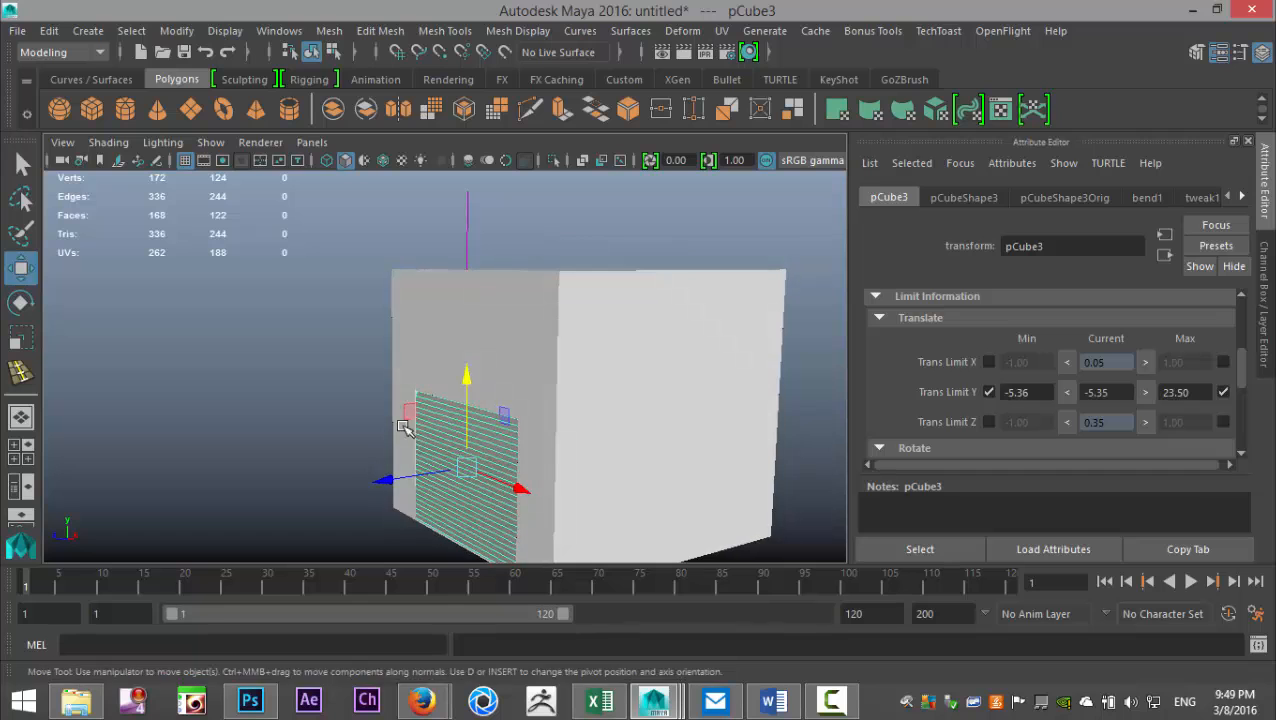
- Try to hide the bend deformer's line by turning off NURBS Curves display in the viewport
left_click(211, 142)
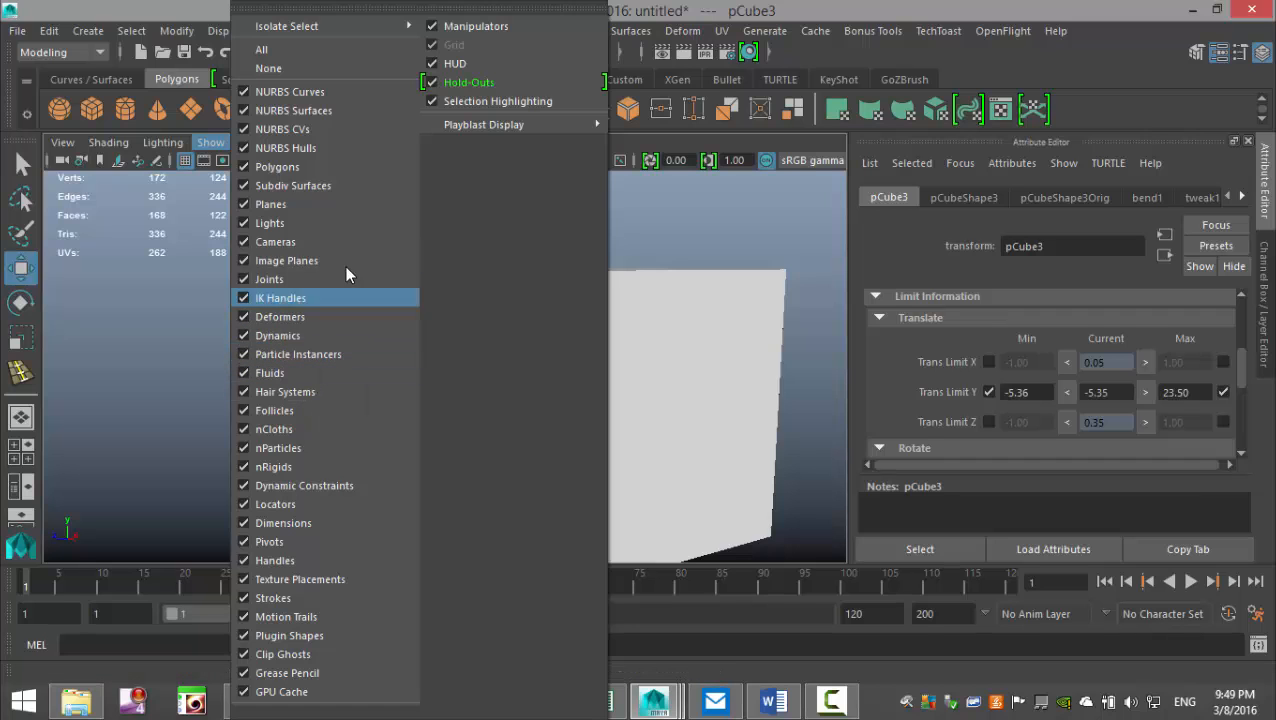
left_click(250, 92)
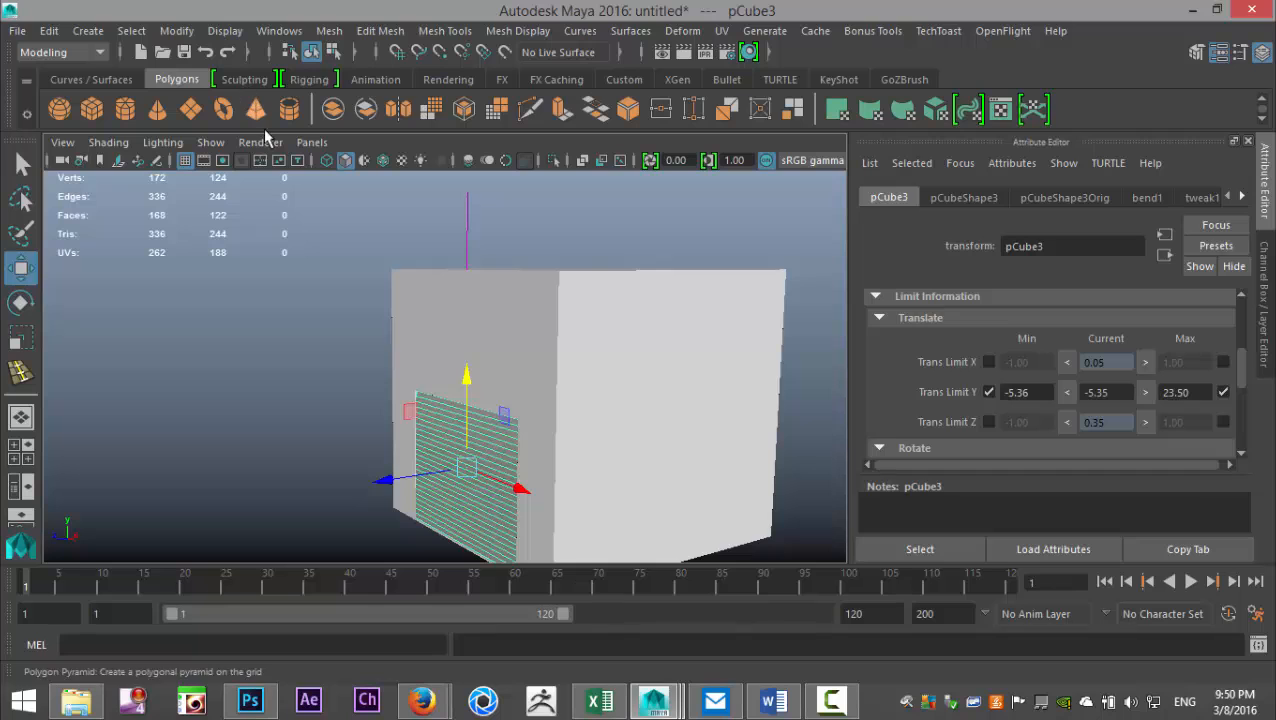
left_click(378, 297)
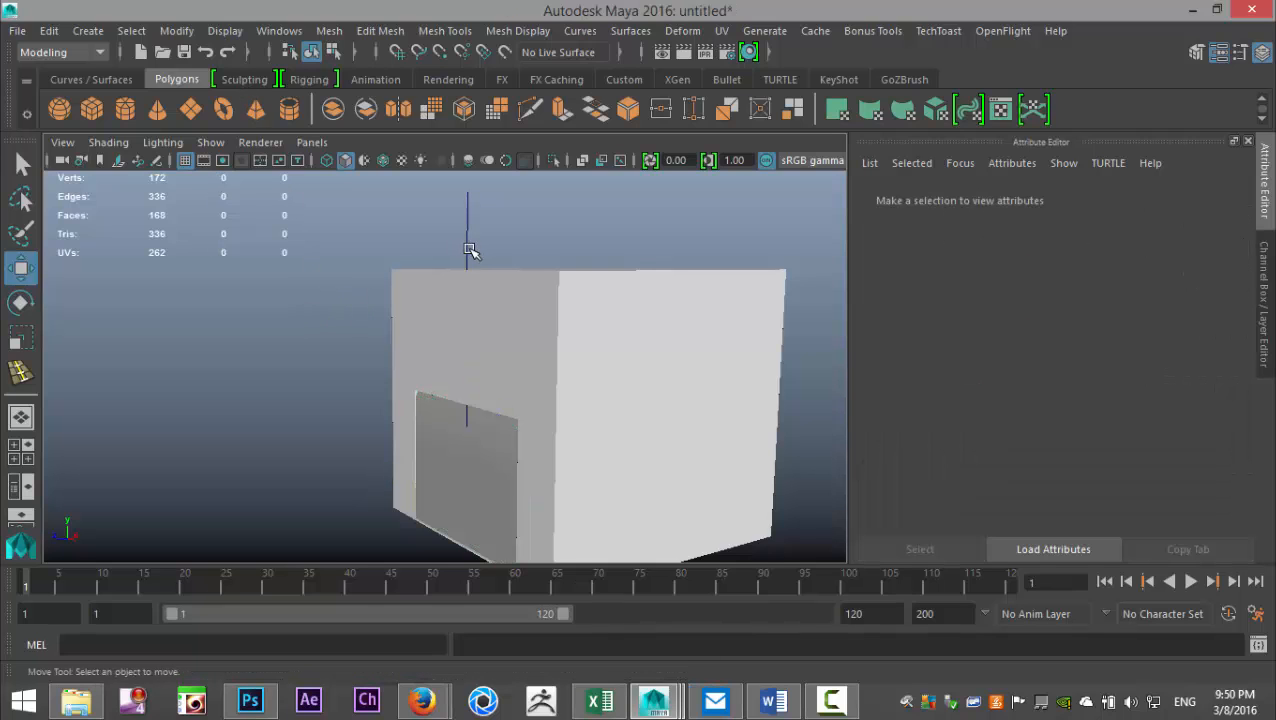
key("ctrl+z")
- Select the bend deformer handle protruding above the garage and hide it
left_click(224, 31)
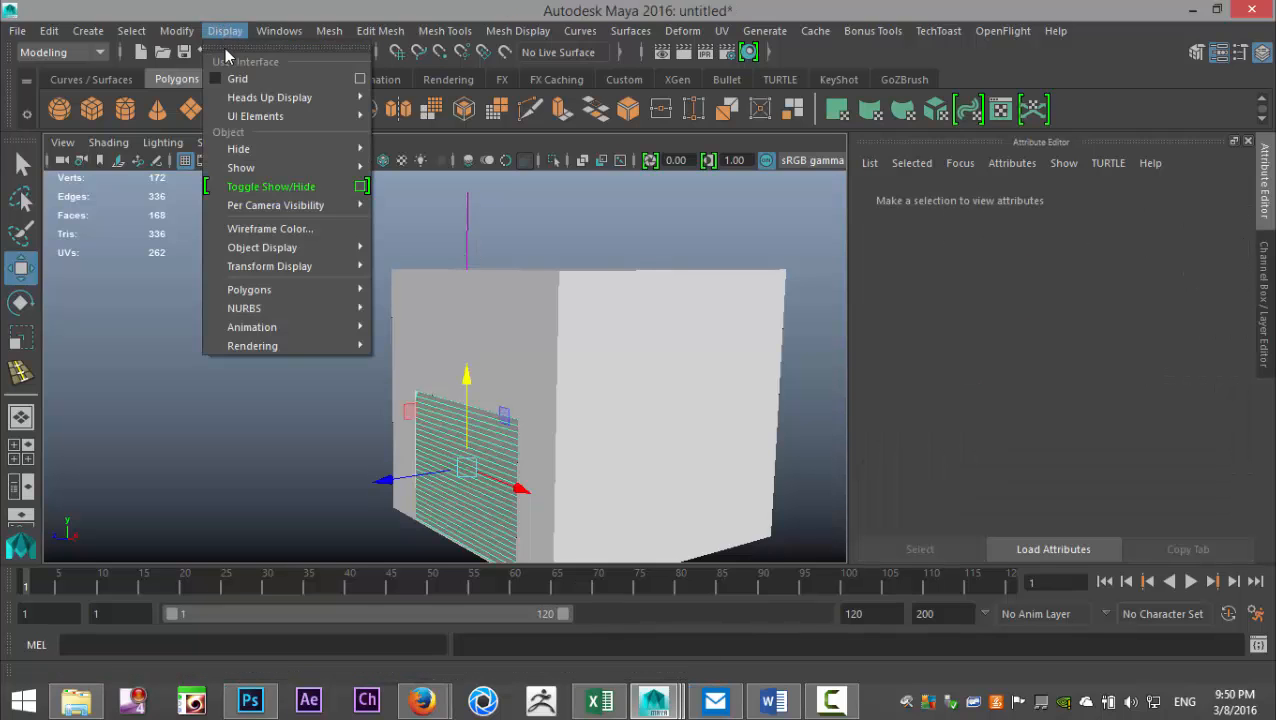
mouse_move(273, 166)
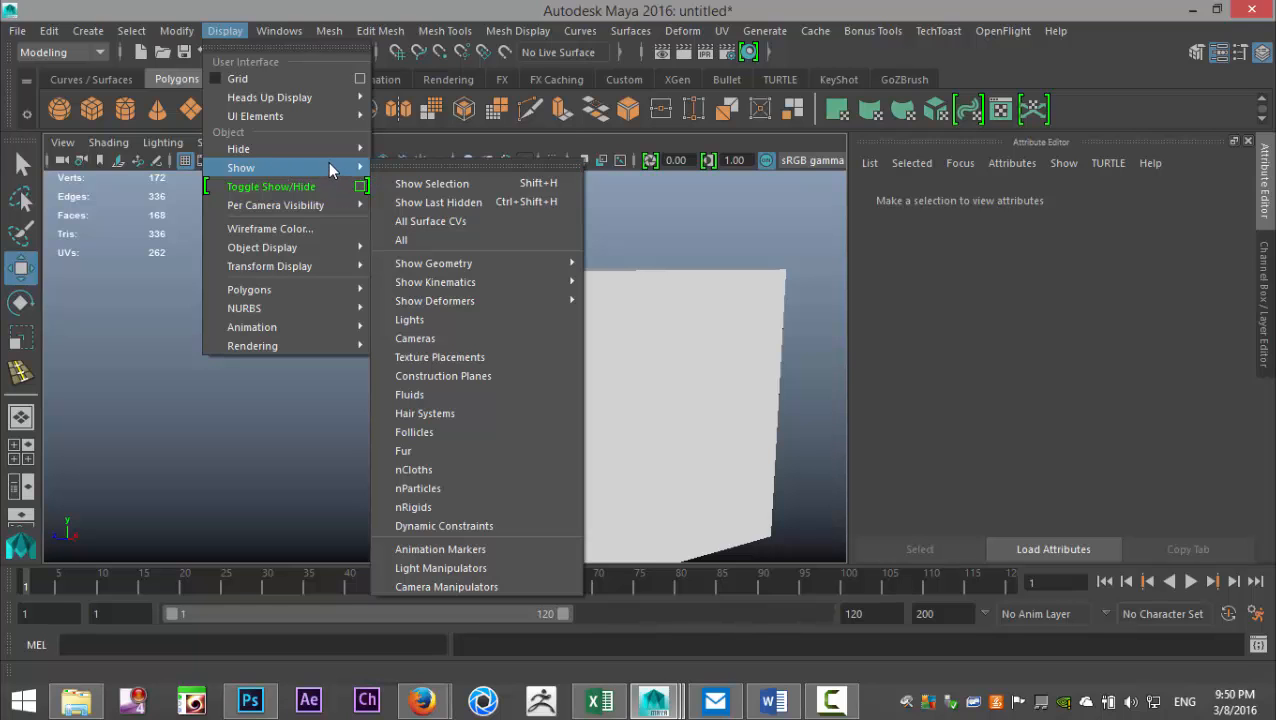
mouse_move(329, 150)
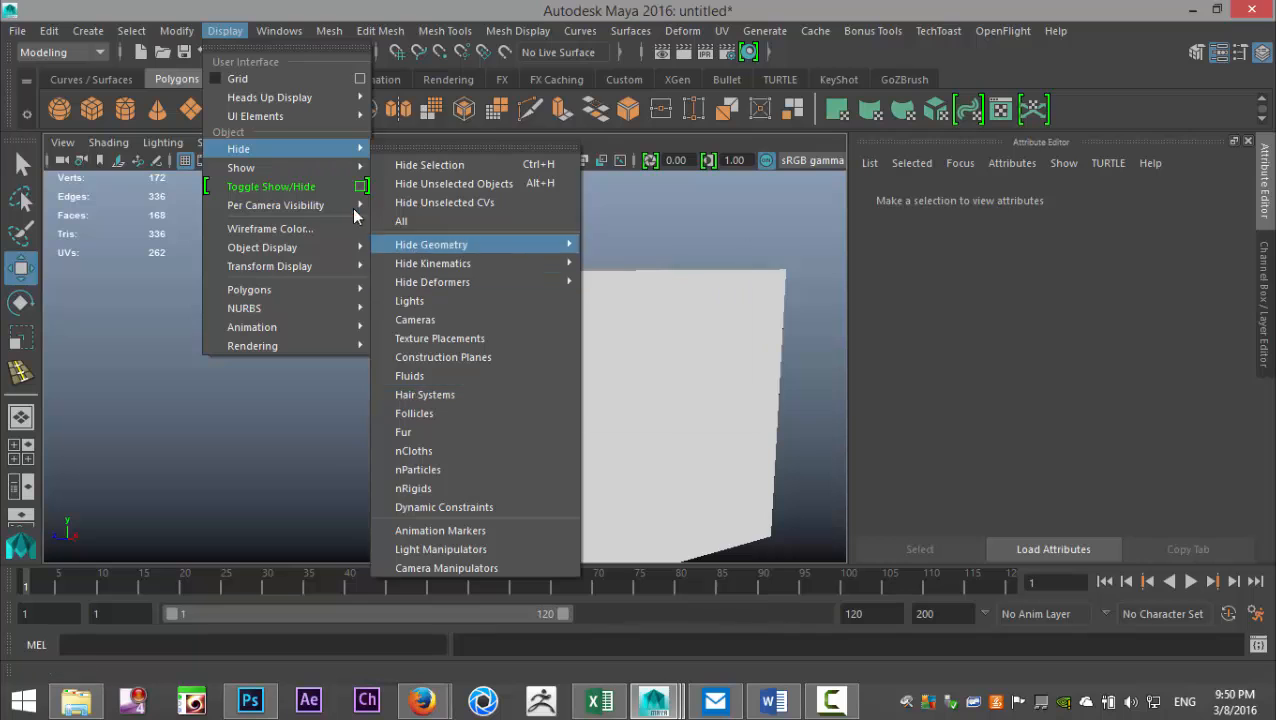
mouse_move(303, 119)
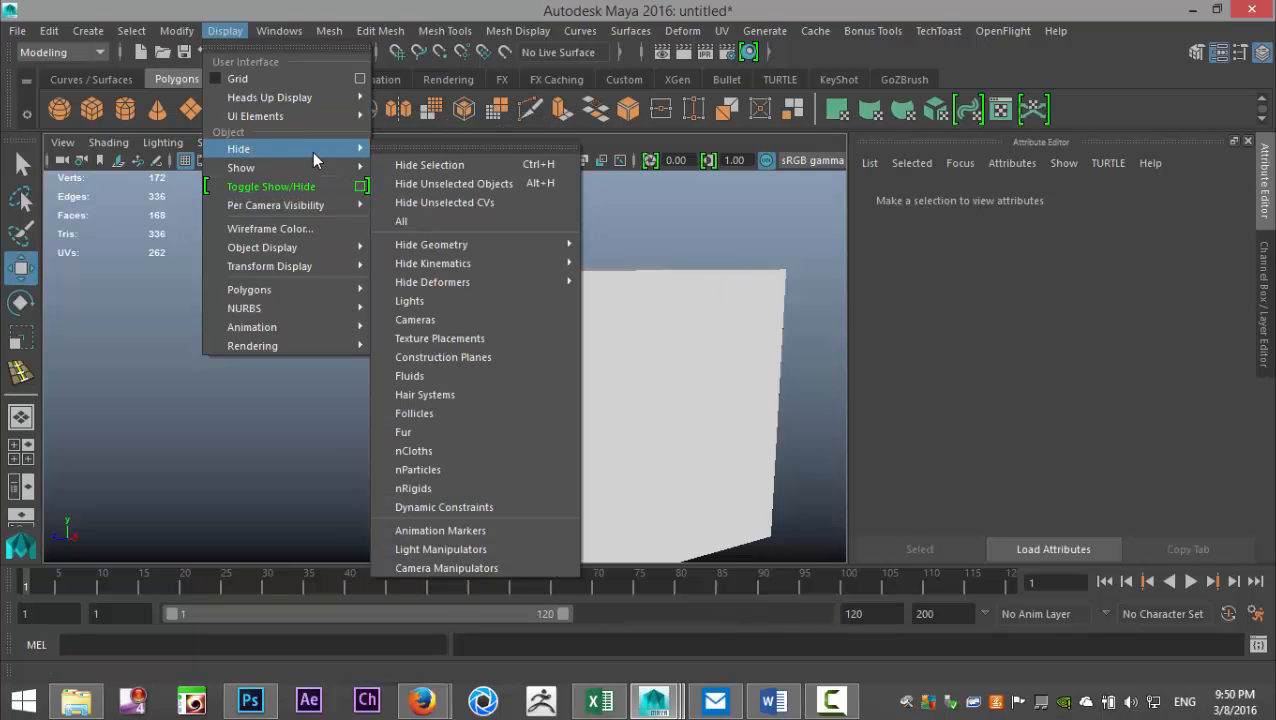
left_click(448, 167)
left_click(466, 230)
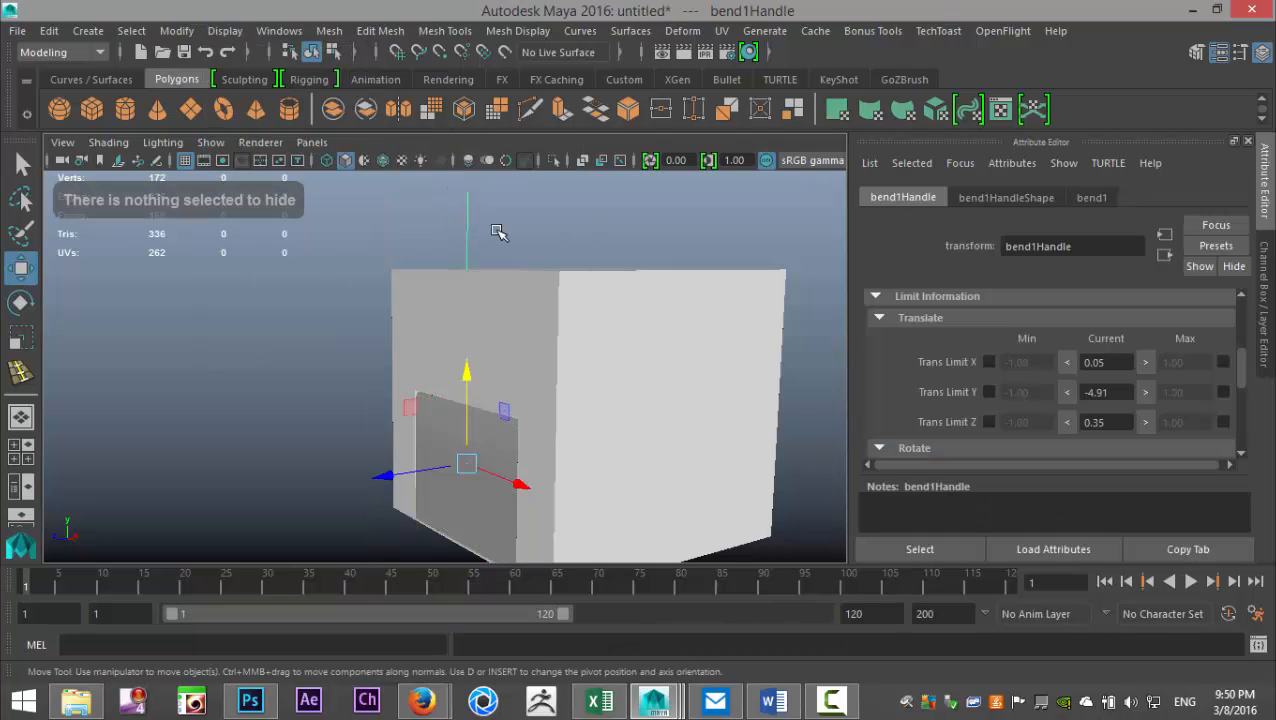
key("ctrl+h")
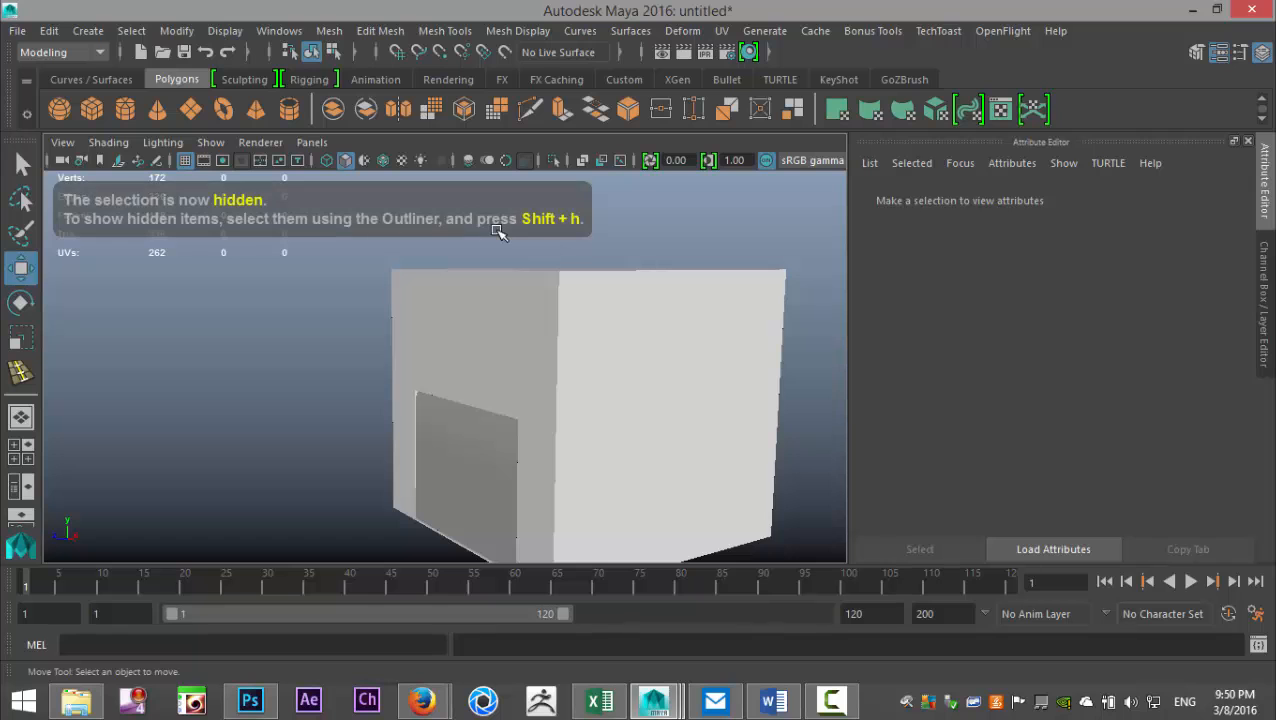
- Select the door panel and slide it vertically to test its travel limits, leaving it closed at Translate Y -5.36
left_click(490, 513)
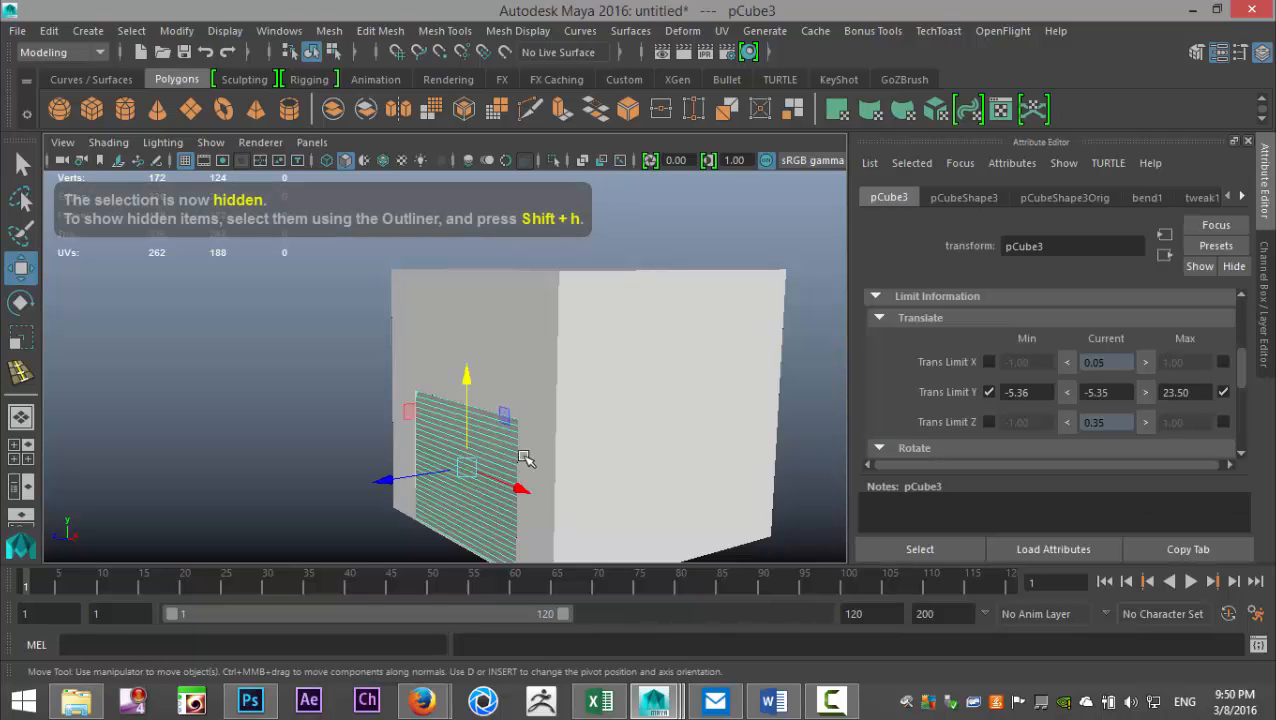
left_click_drag(466, 388, 443, 355)
mouse_move(520, 446)
left_mouse_down("alt")
mouse_move(540, 428)
mouse_move(513, 450)
mouse_move(535, 447)
mouse_move(530, 433)
left_mouse_up("alt")
middle_click_drag(530, 433, 527, 459, "alt")
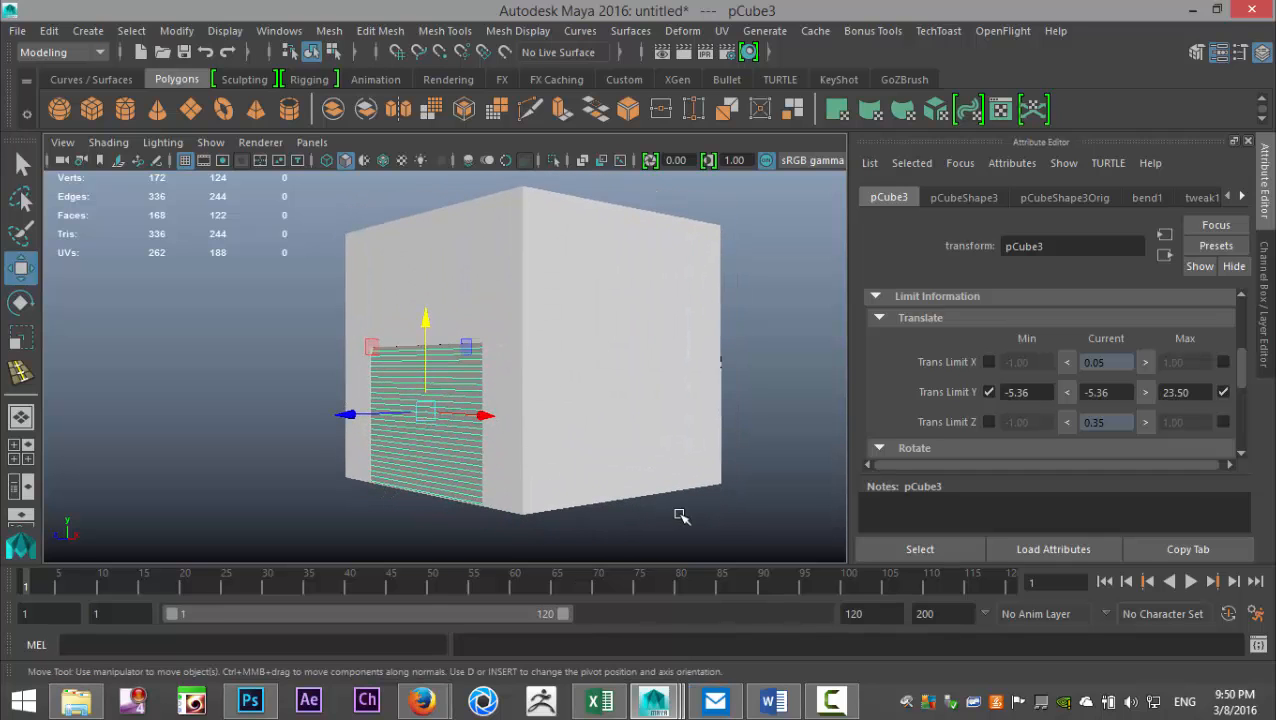
mouse_move(764, 380)
left_mouse_down("alt")
mouse_move(760, 406)
mouse_move(749, 379)
mouse_move(769, 373)
mouse_move(775, 390)
left_mouse_up("alt")
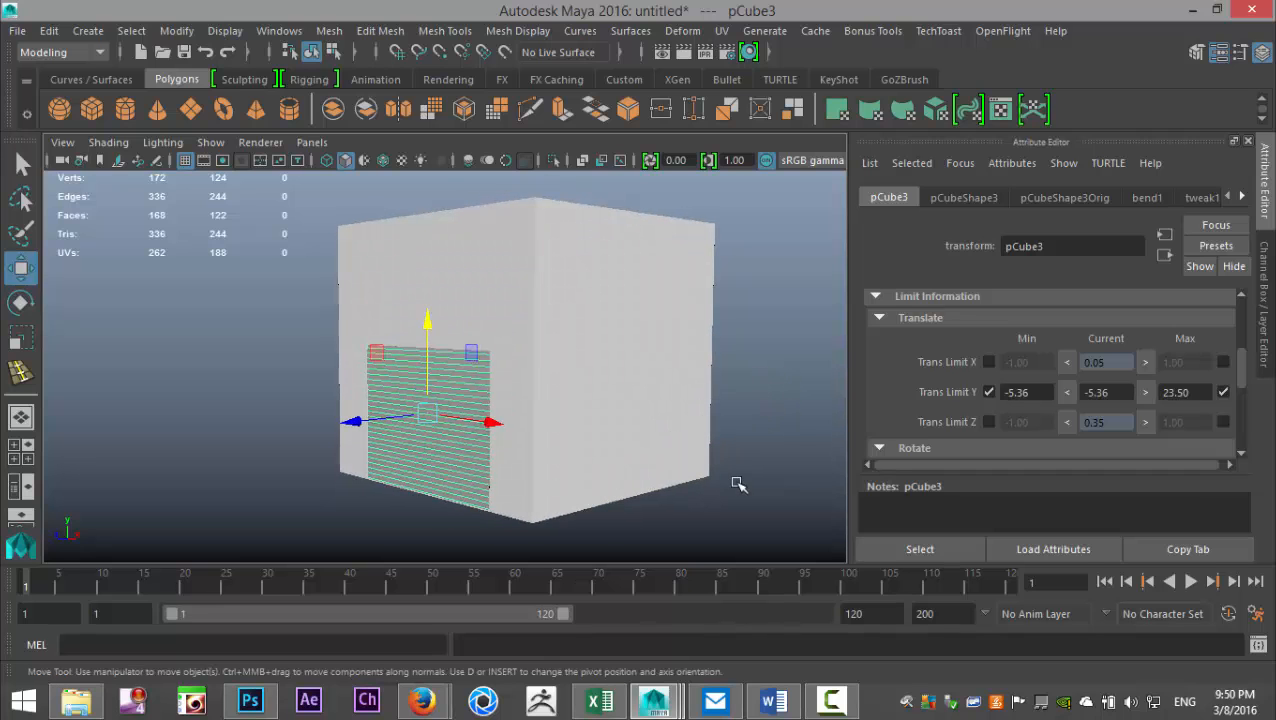